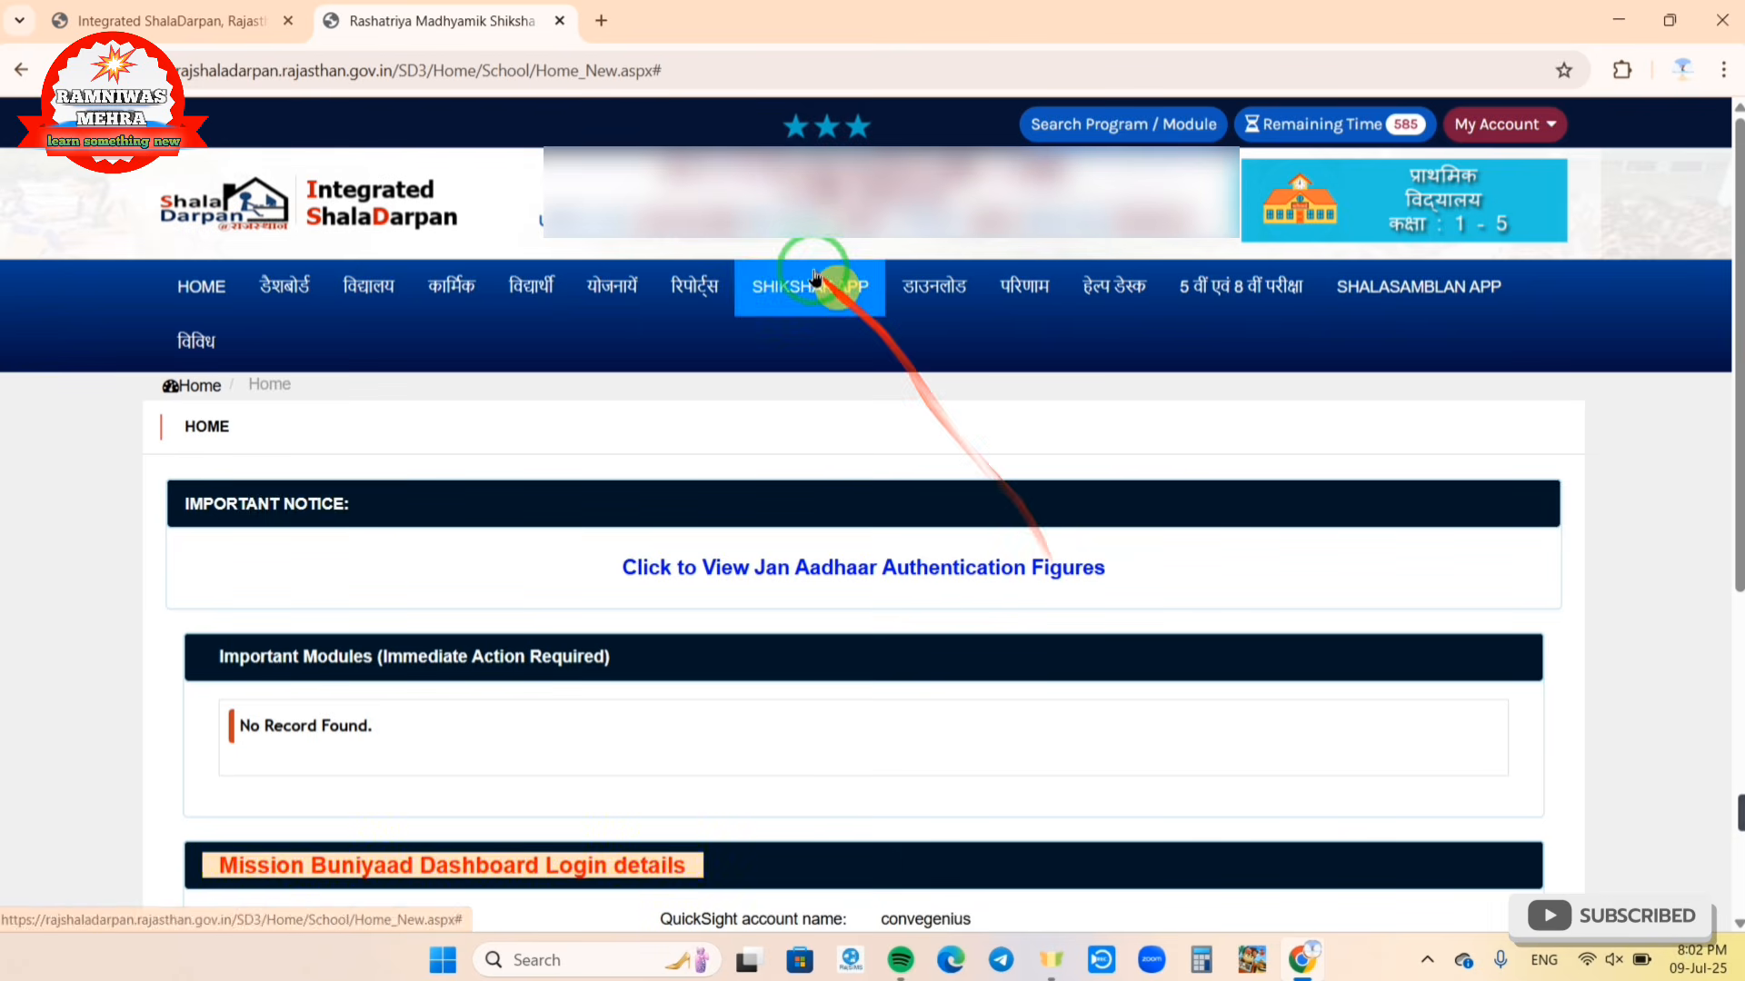
Step: Open the new admission entry form (नई प्रवेश प्रविष्टि) and select class 1 with pre-admission institute विद्यालय में समन्वित आंगनबाड़ी से
click(525, 305)
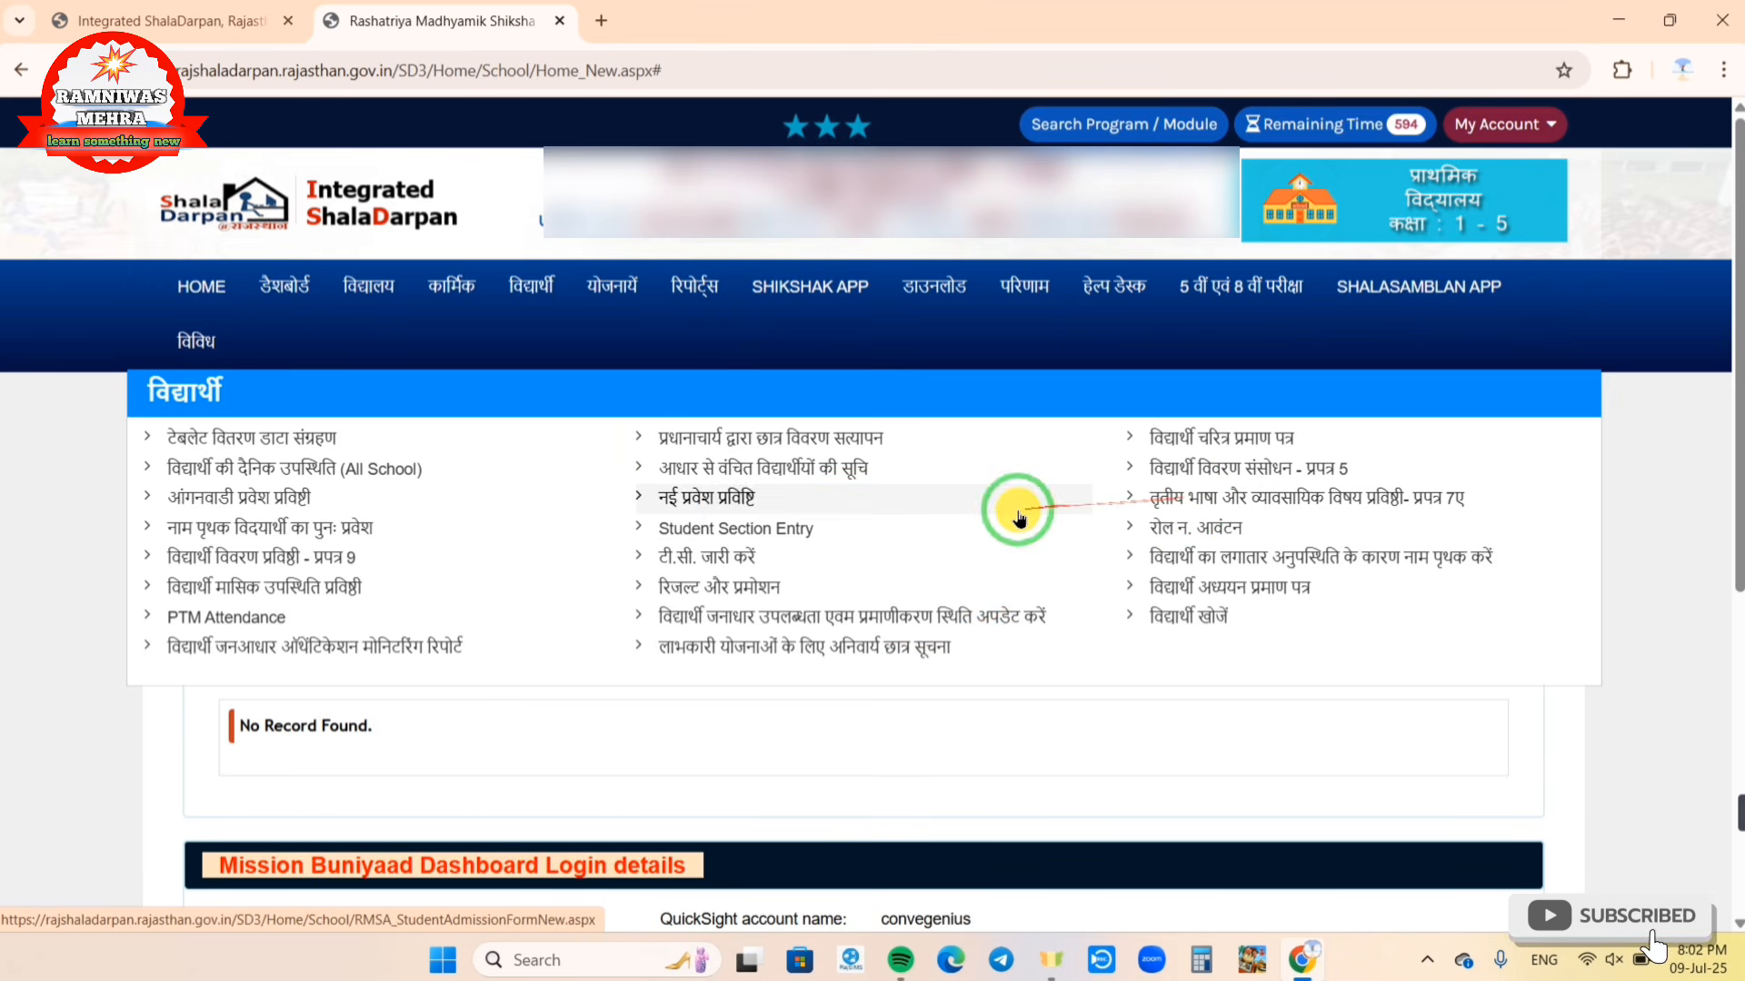
click(732, 512)
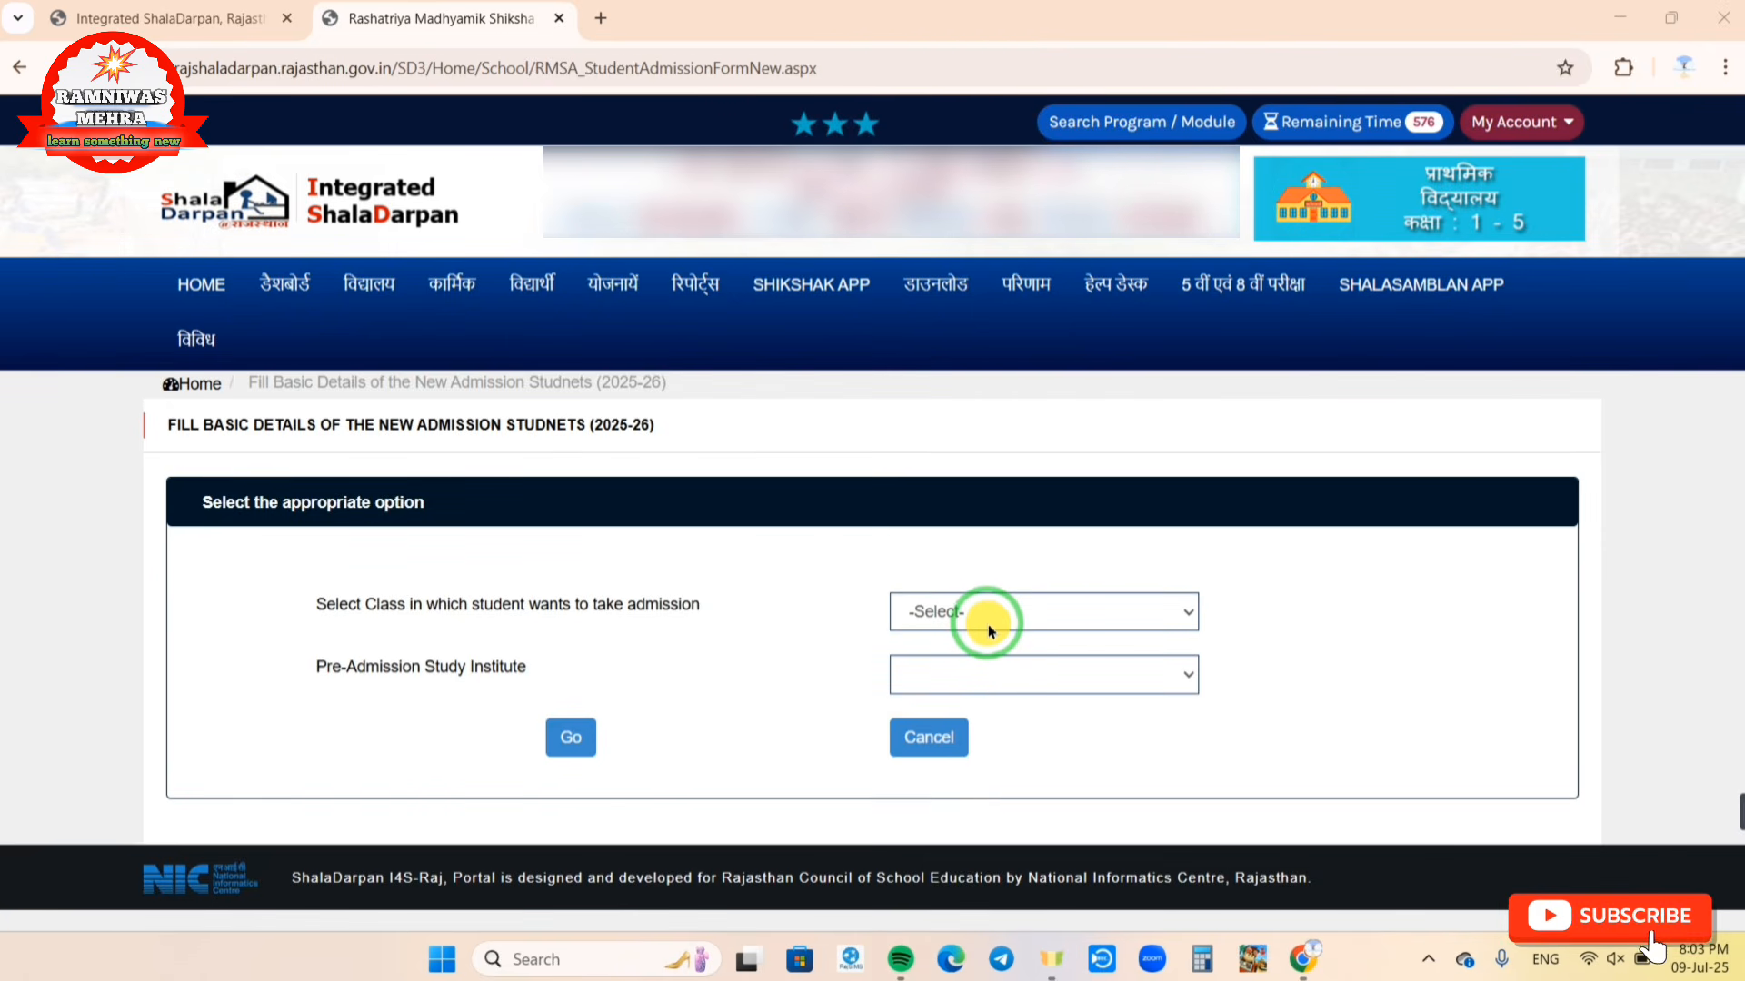
click(950, 618)
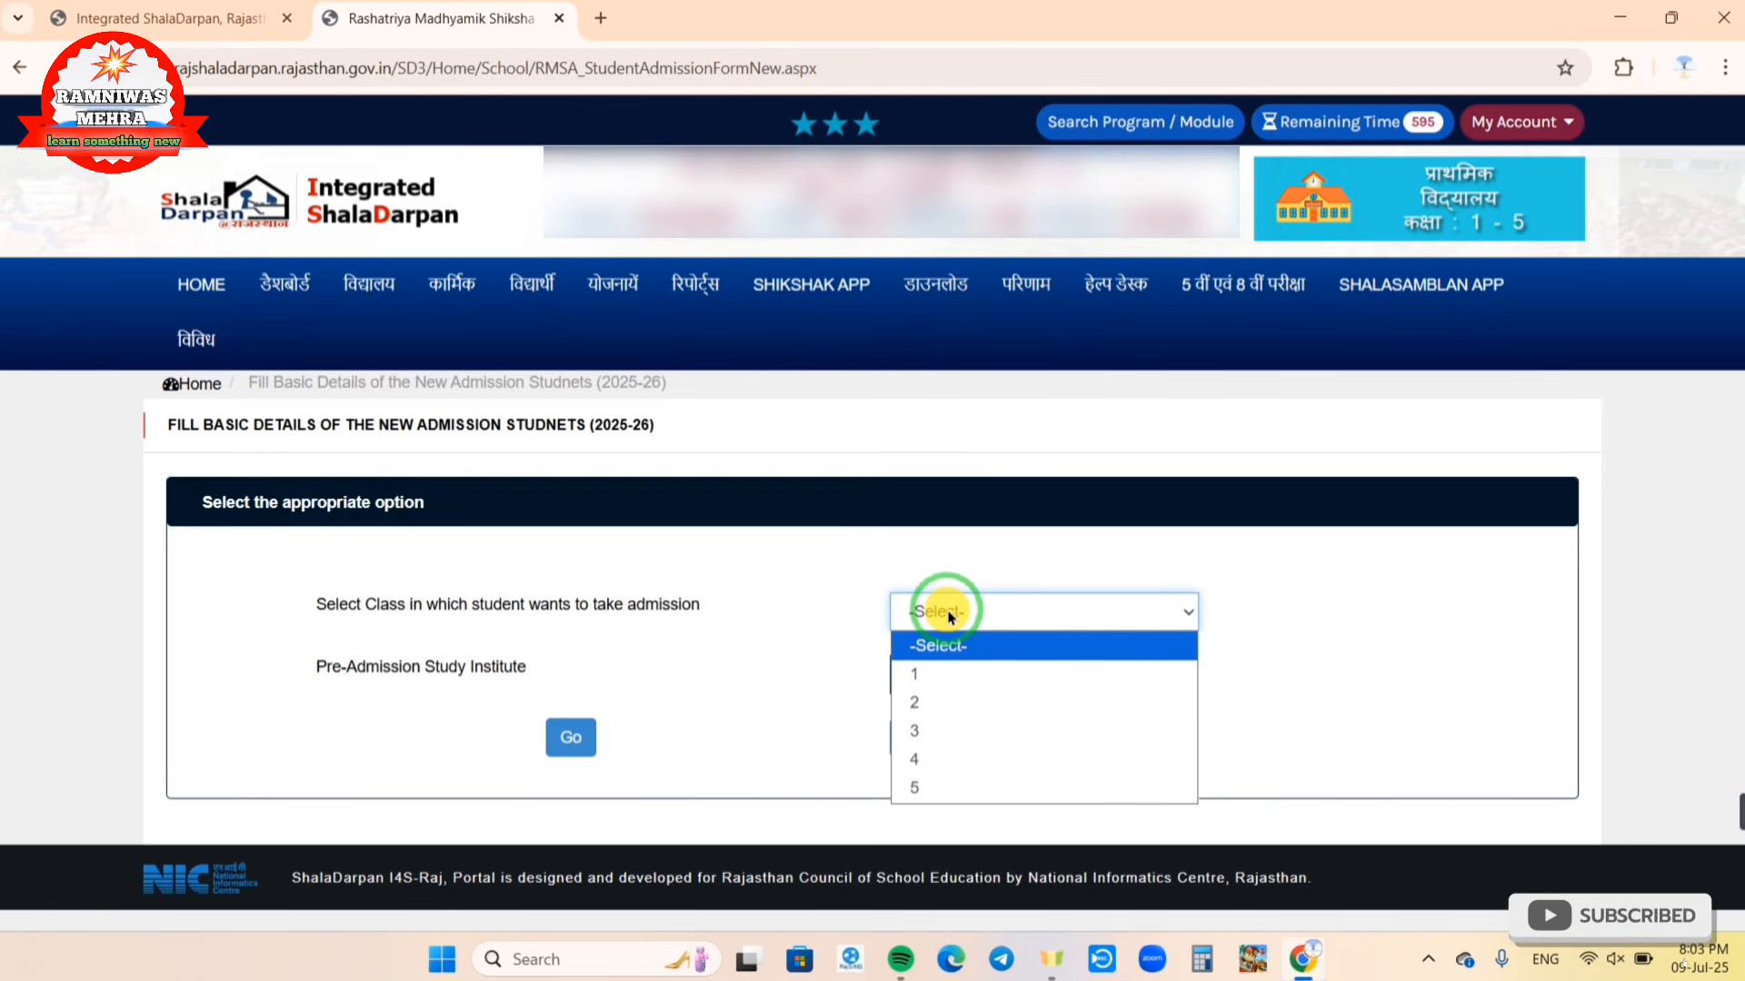
click(947, 673)
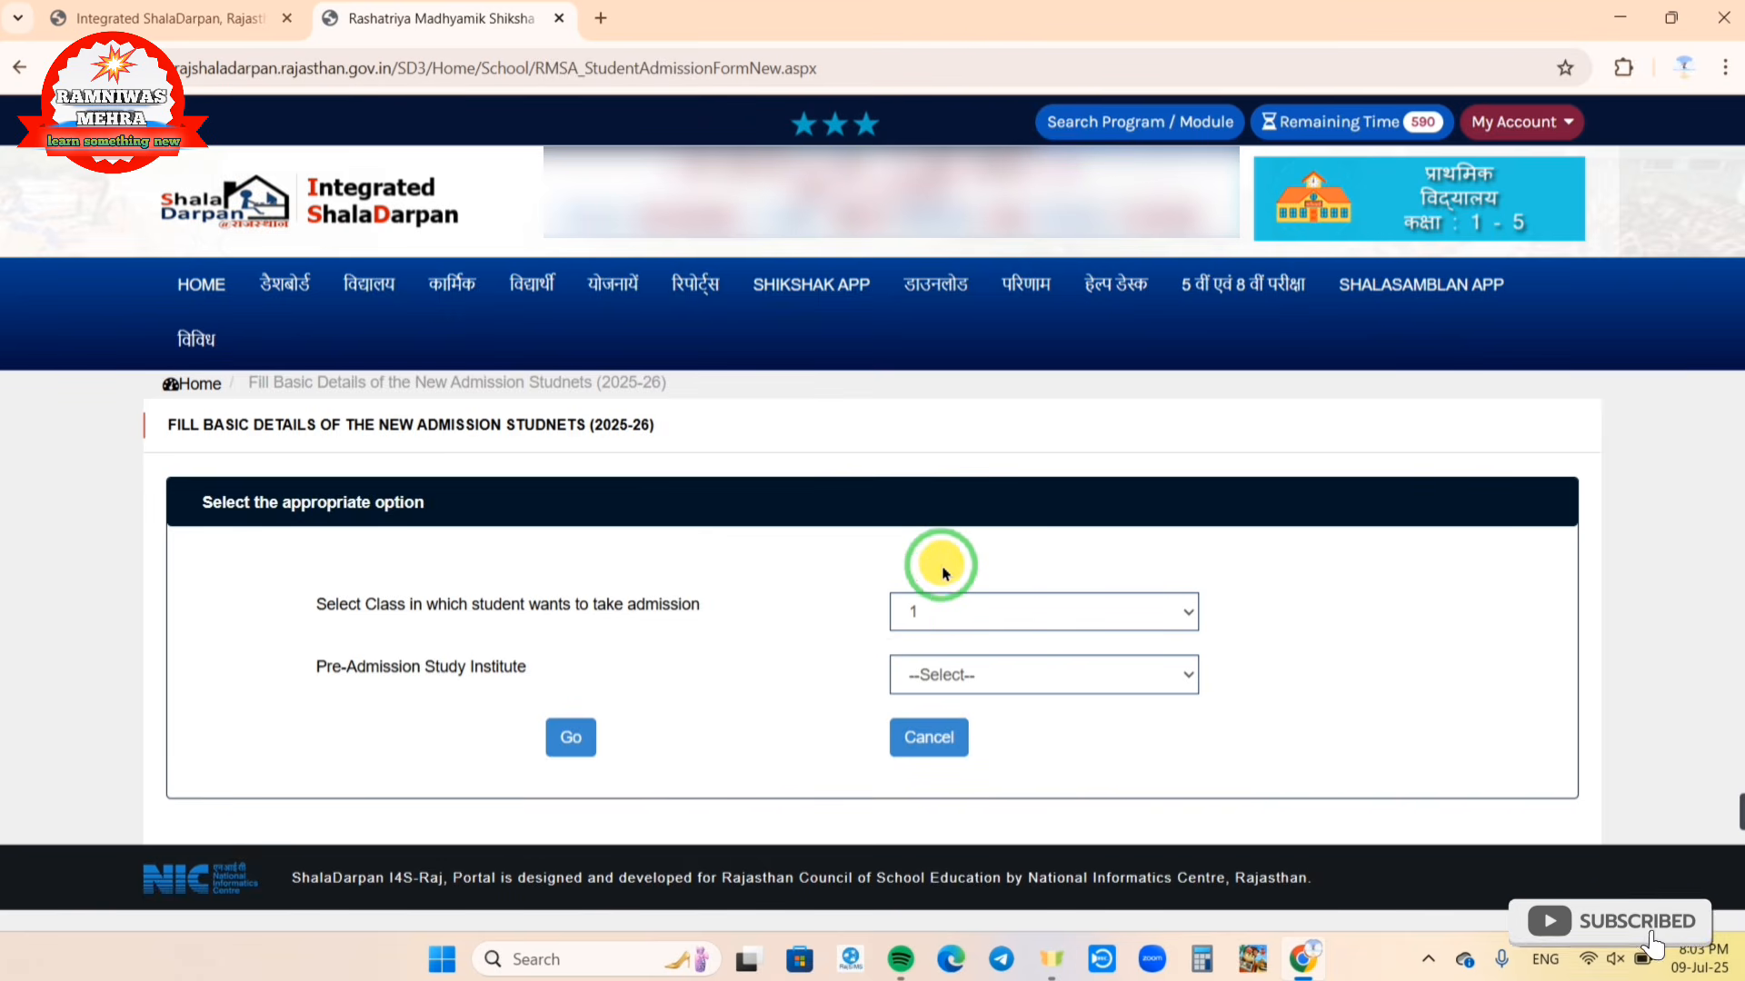
click(956, 675)
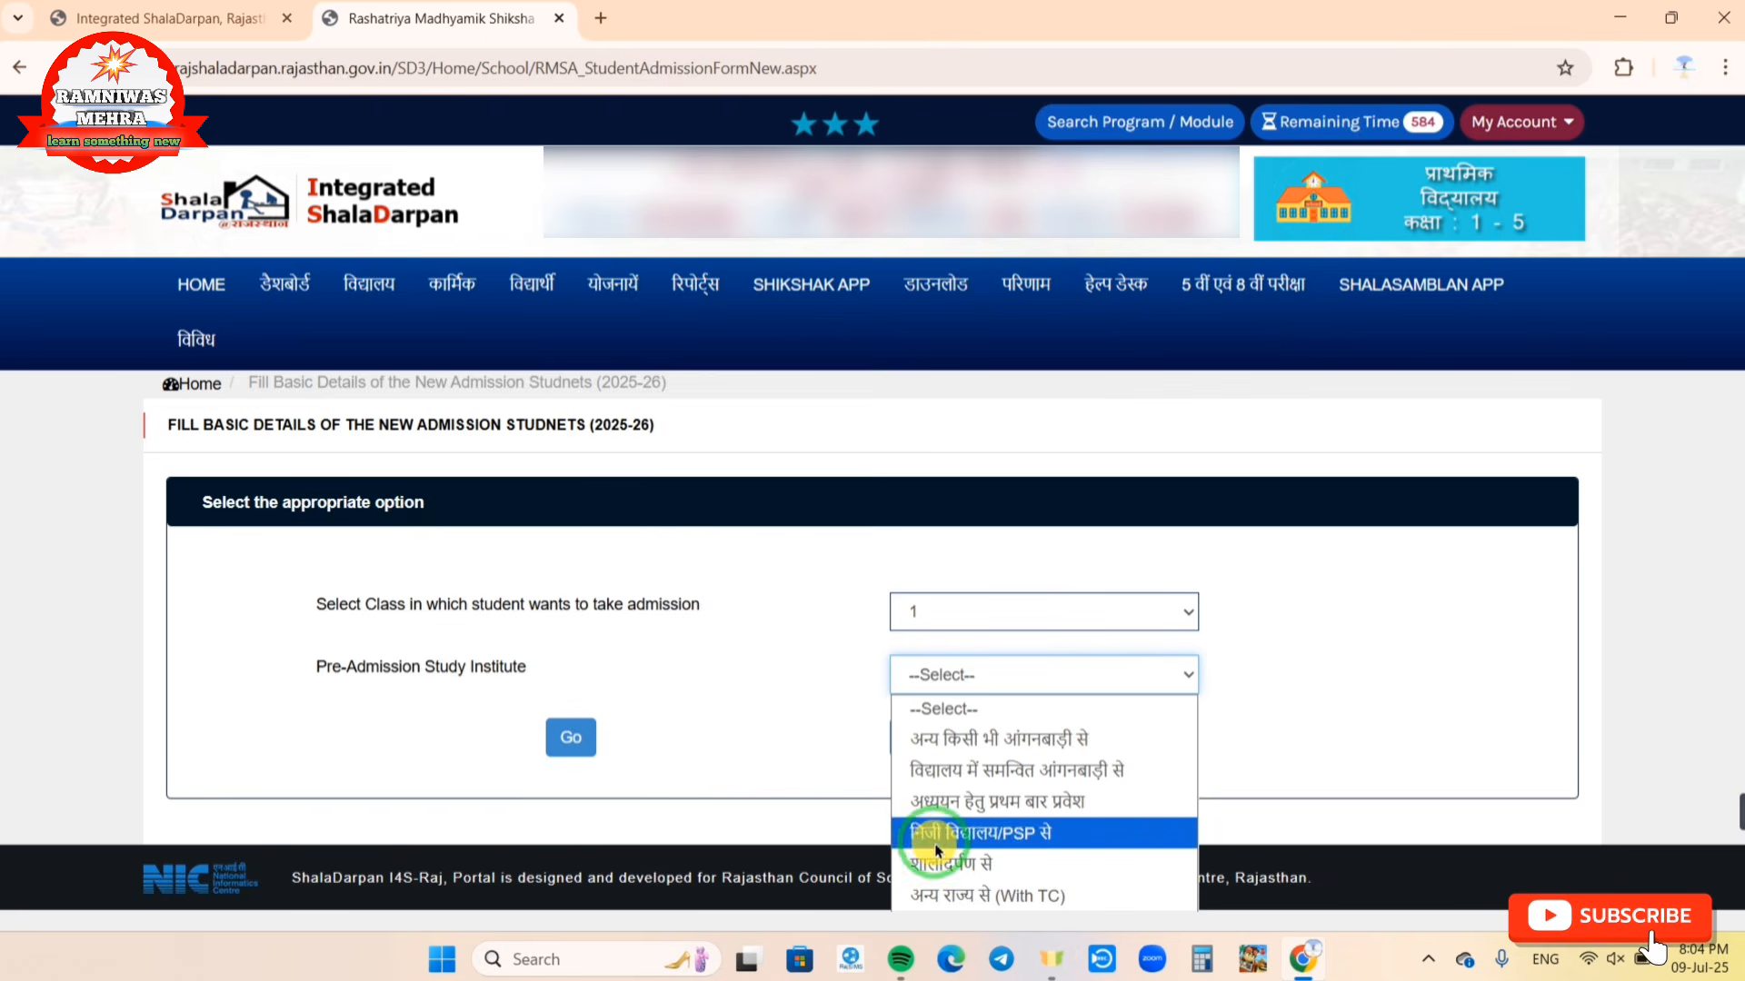
click(950, 777)
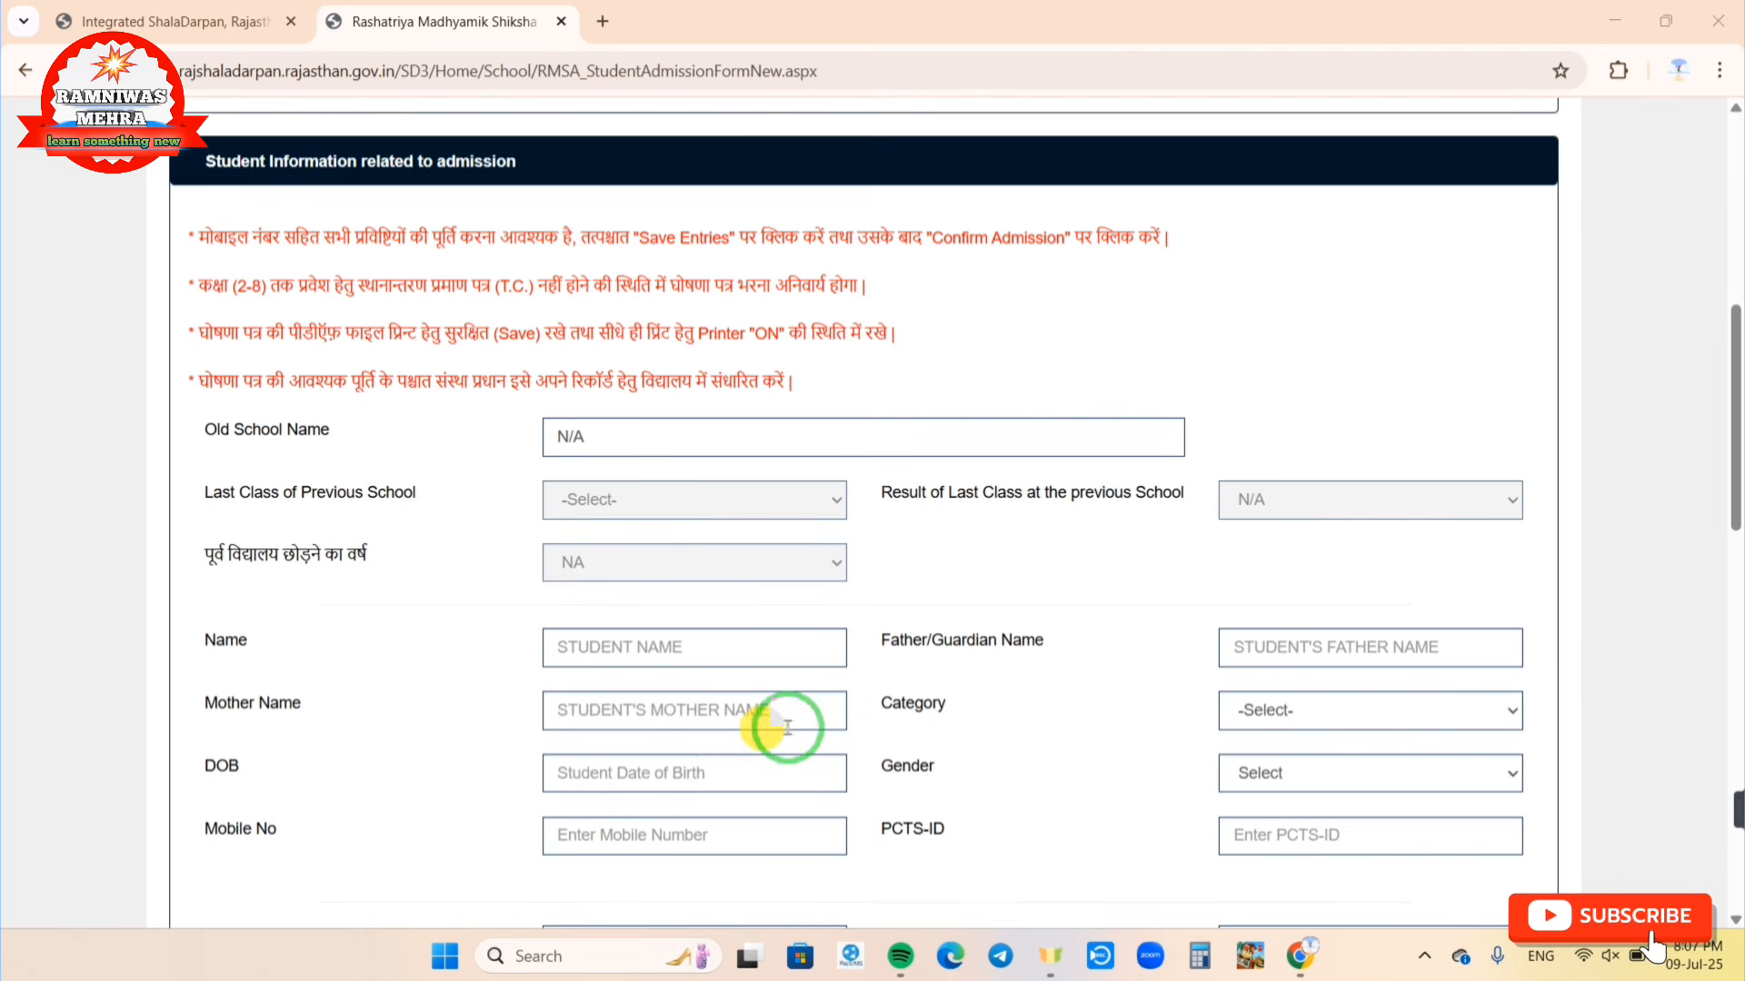
Step: Set the student's category to OBC and fill in the date of birth
click(1316, 723)
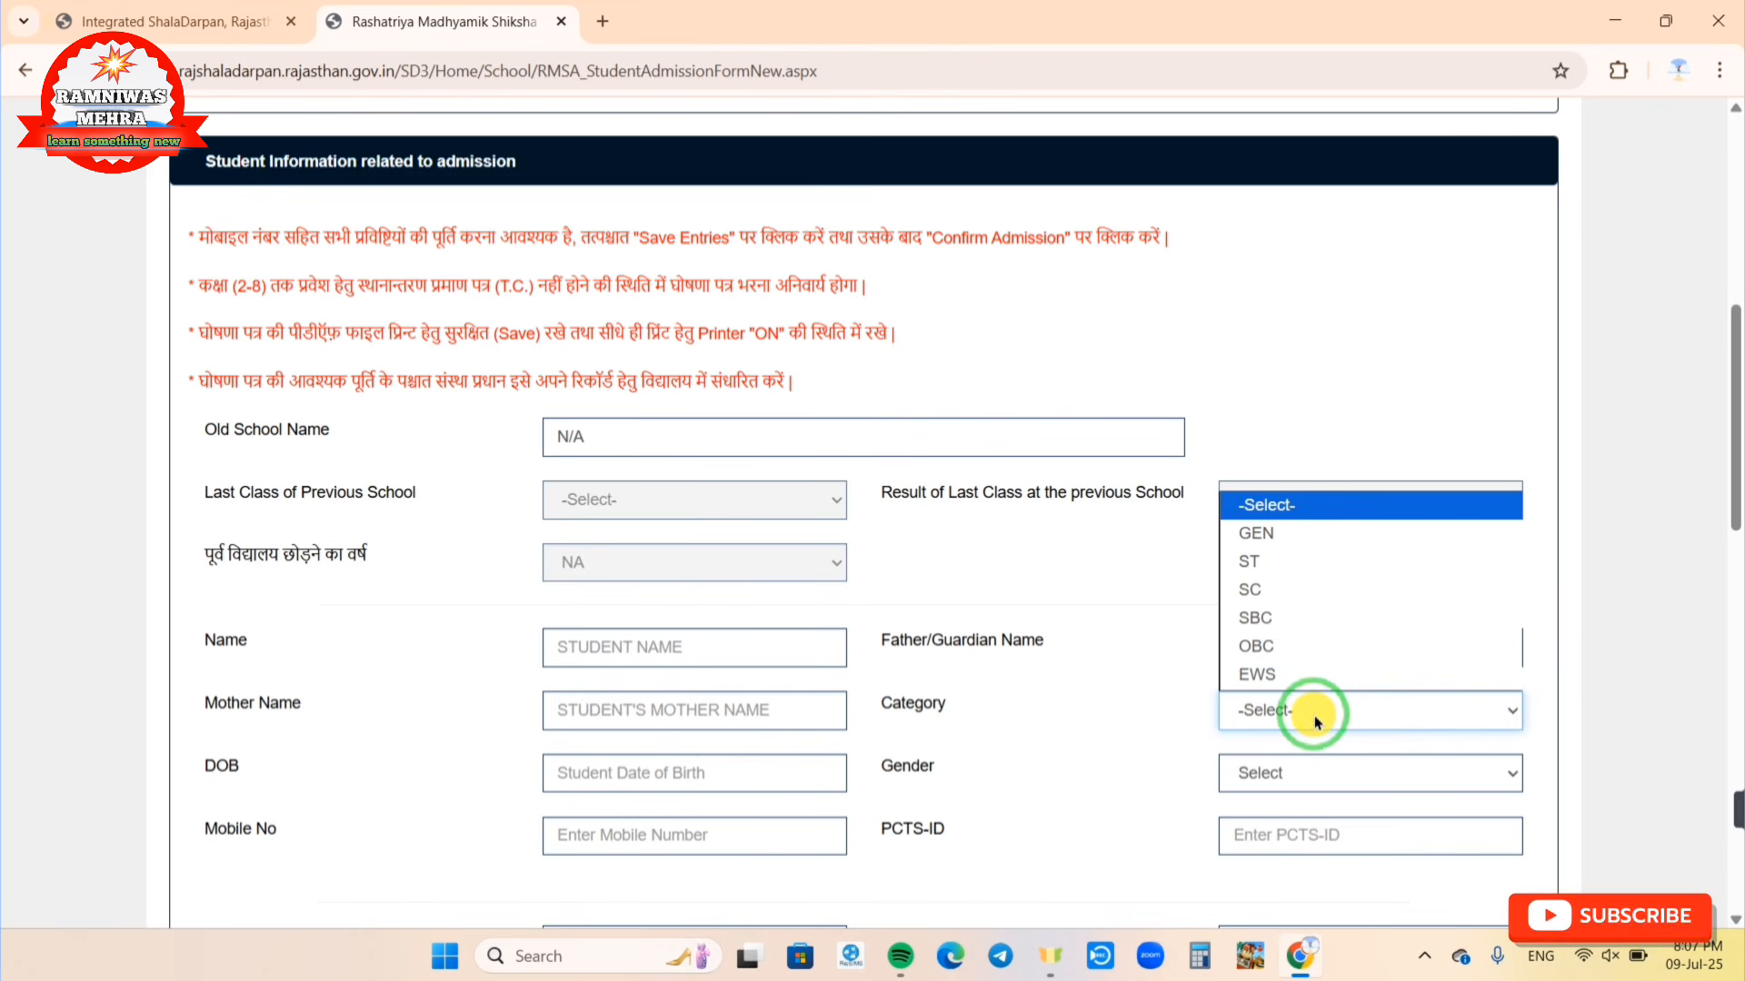
click(1284, 646)
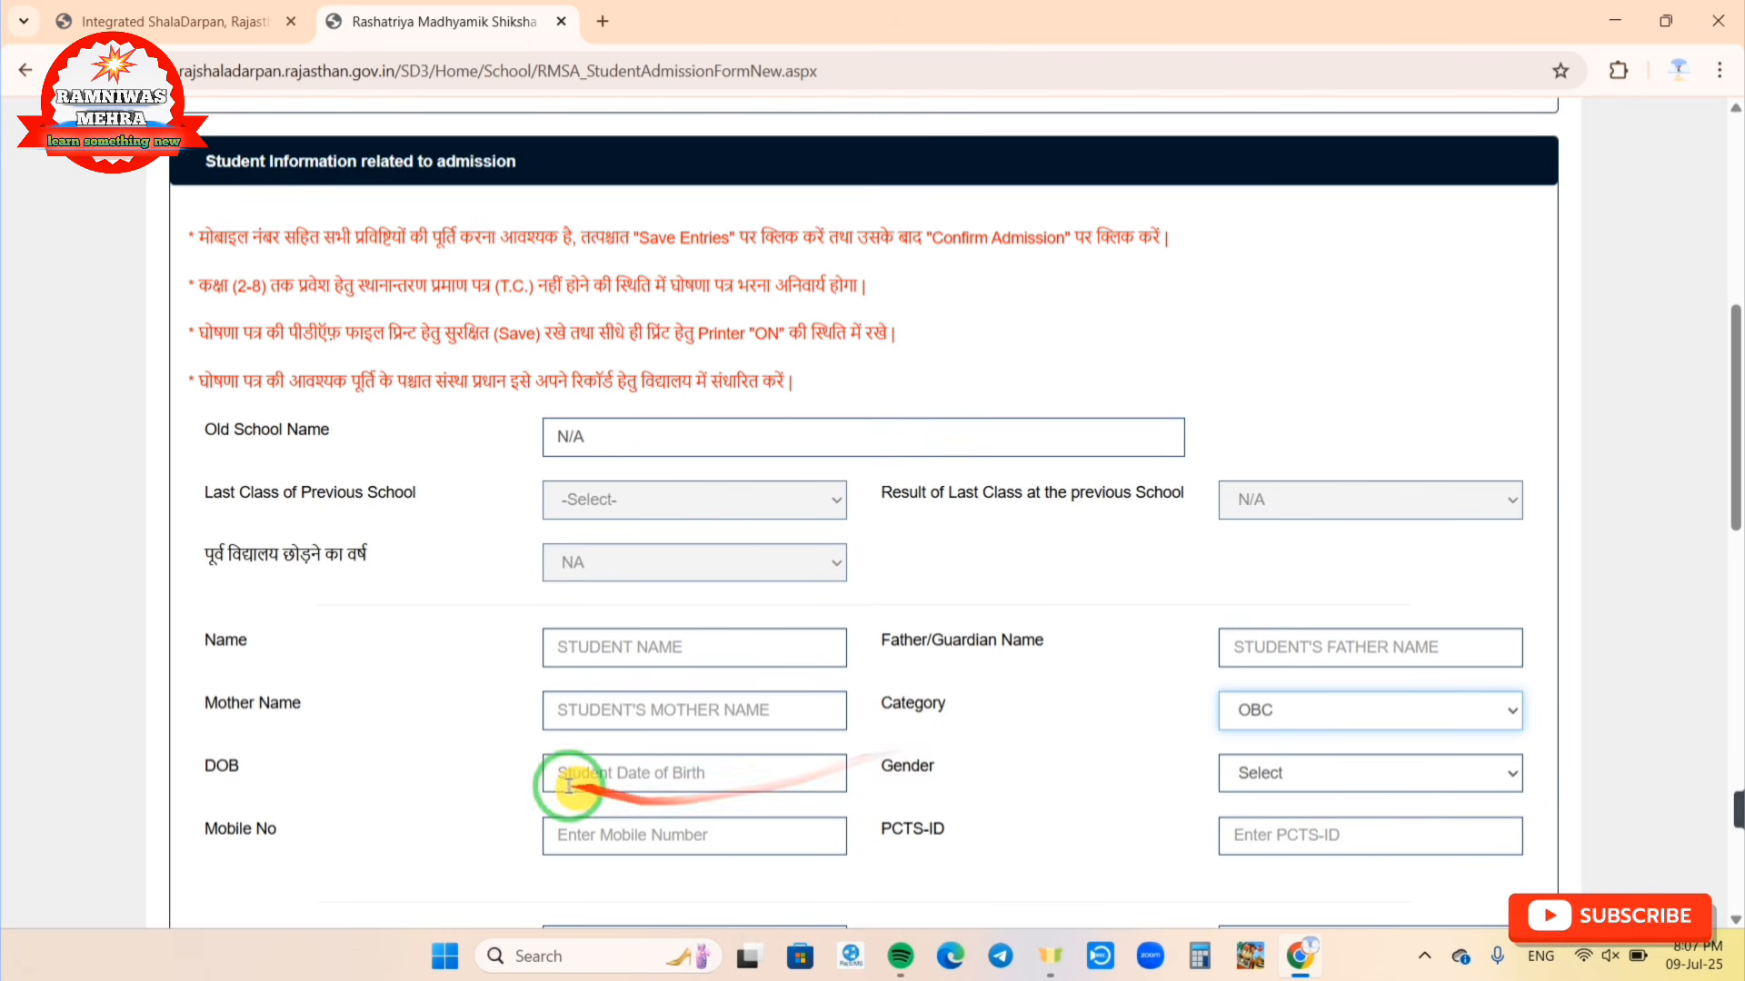
click(716, 779)
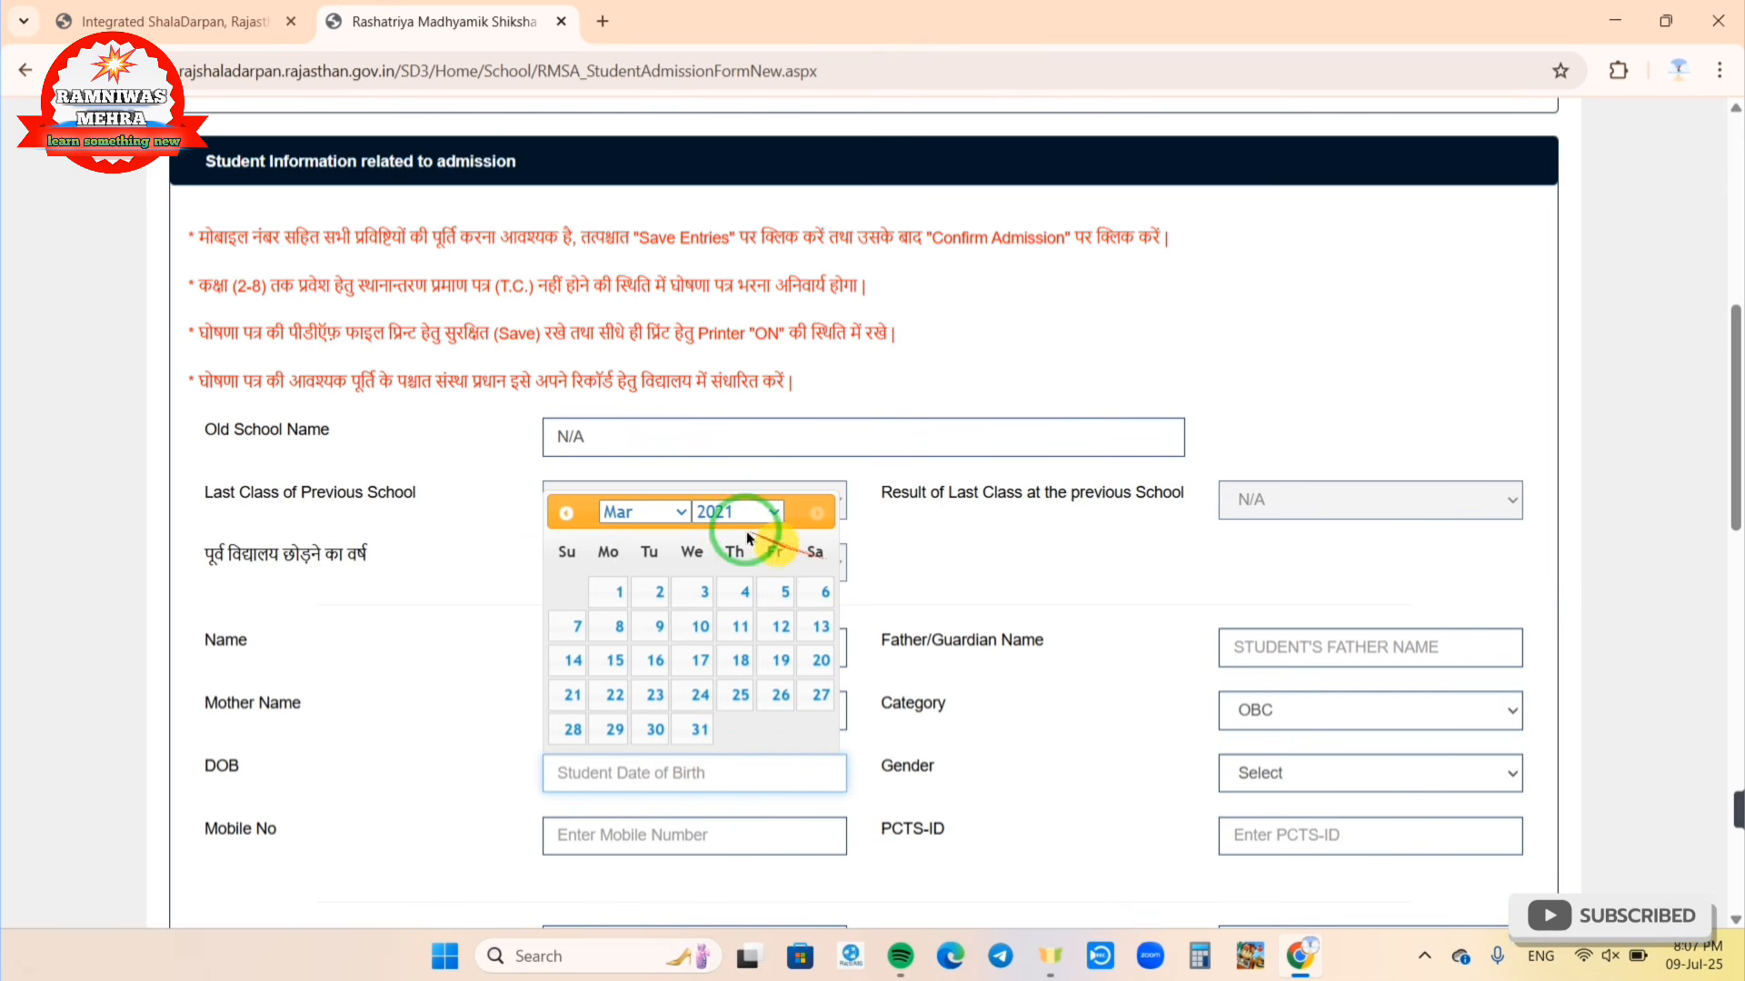
click(712, 513)
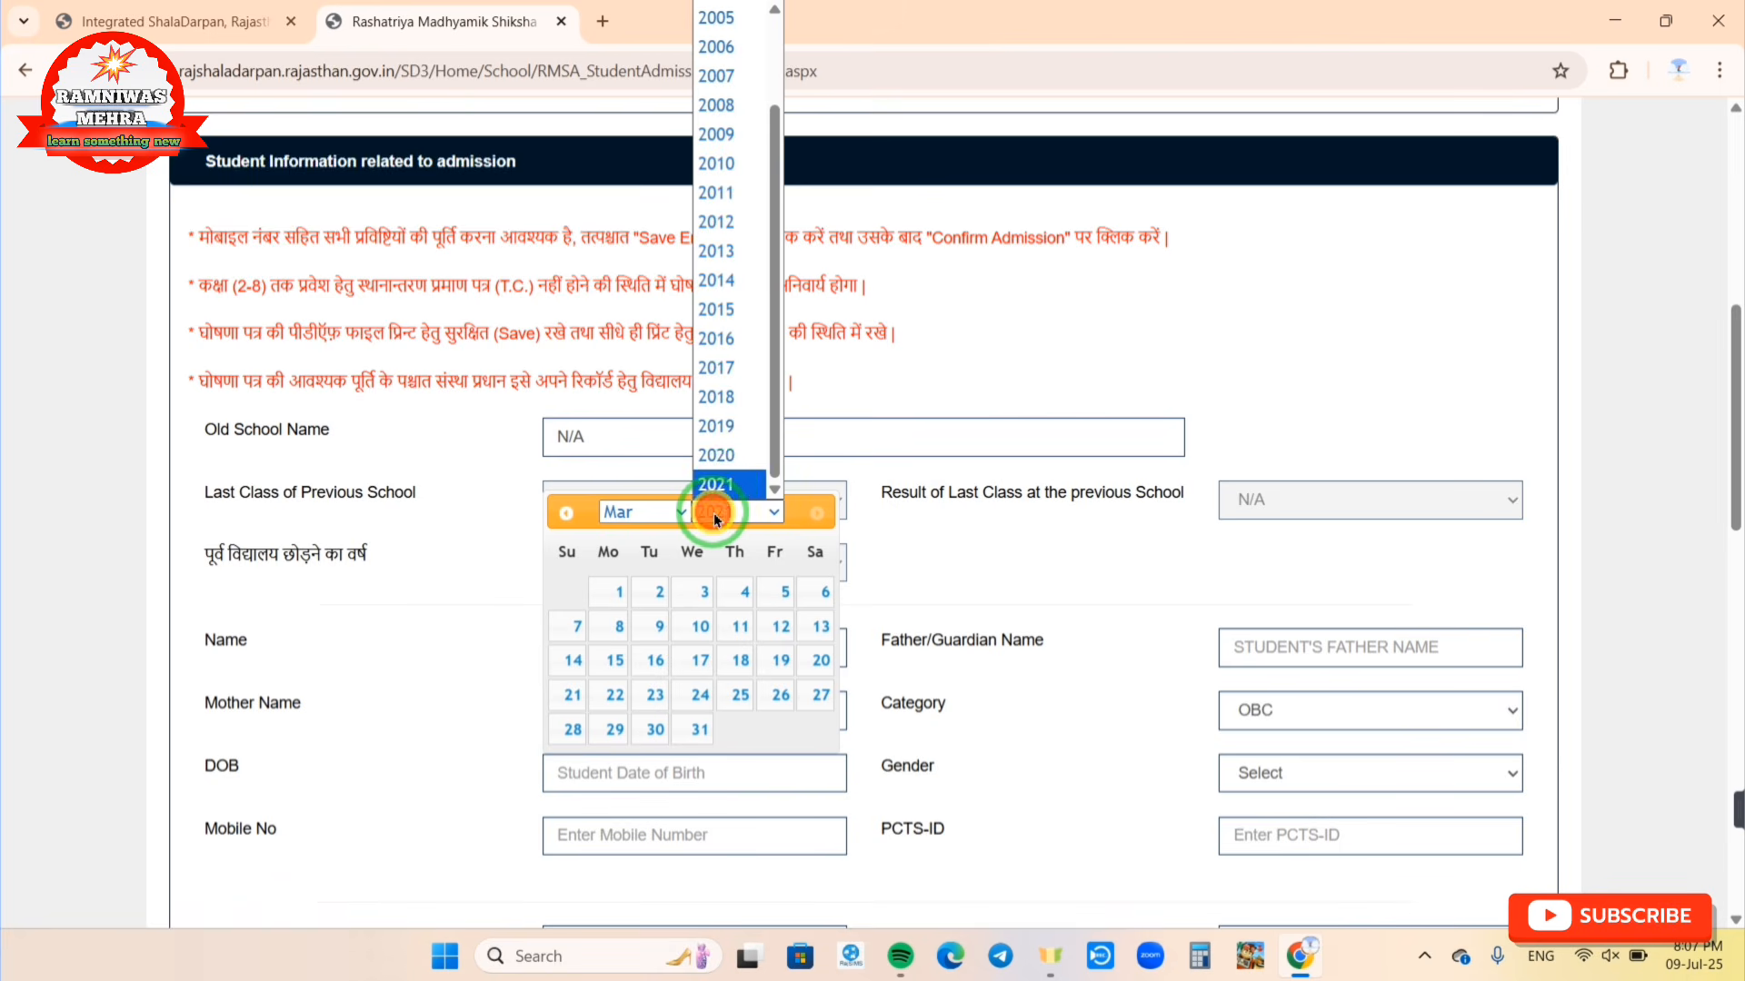
click(726, 426)
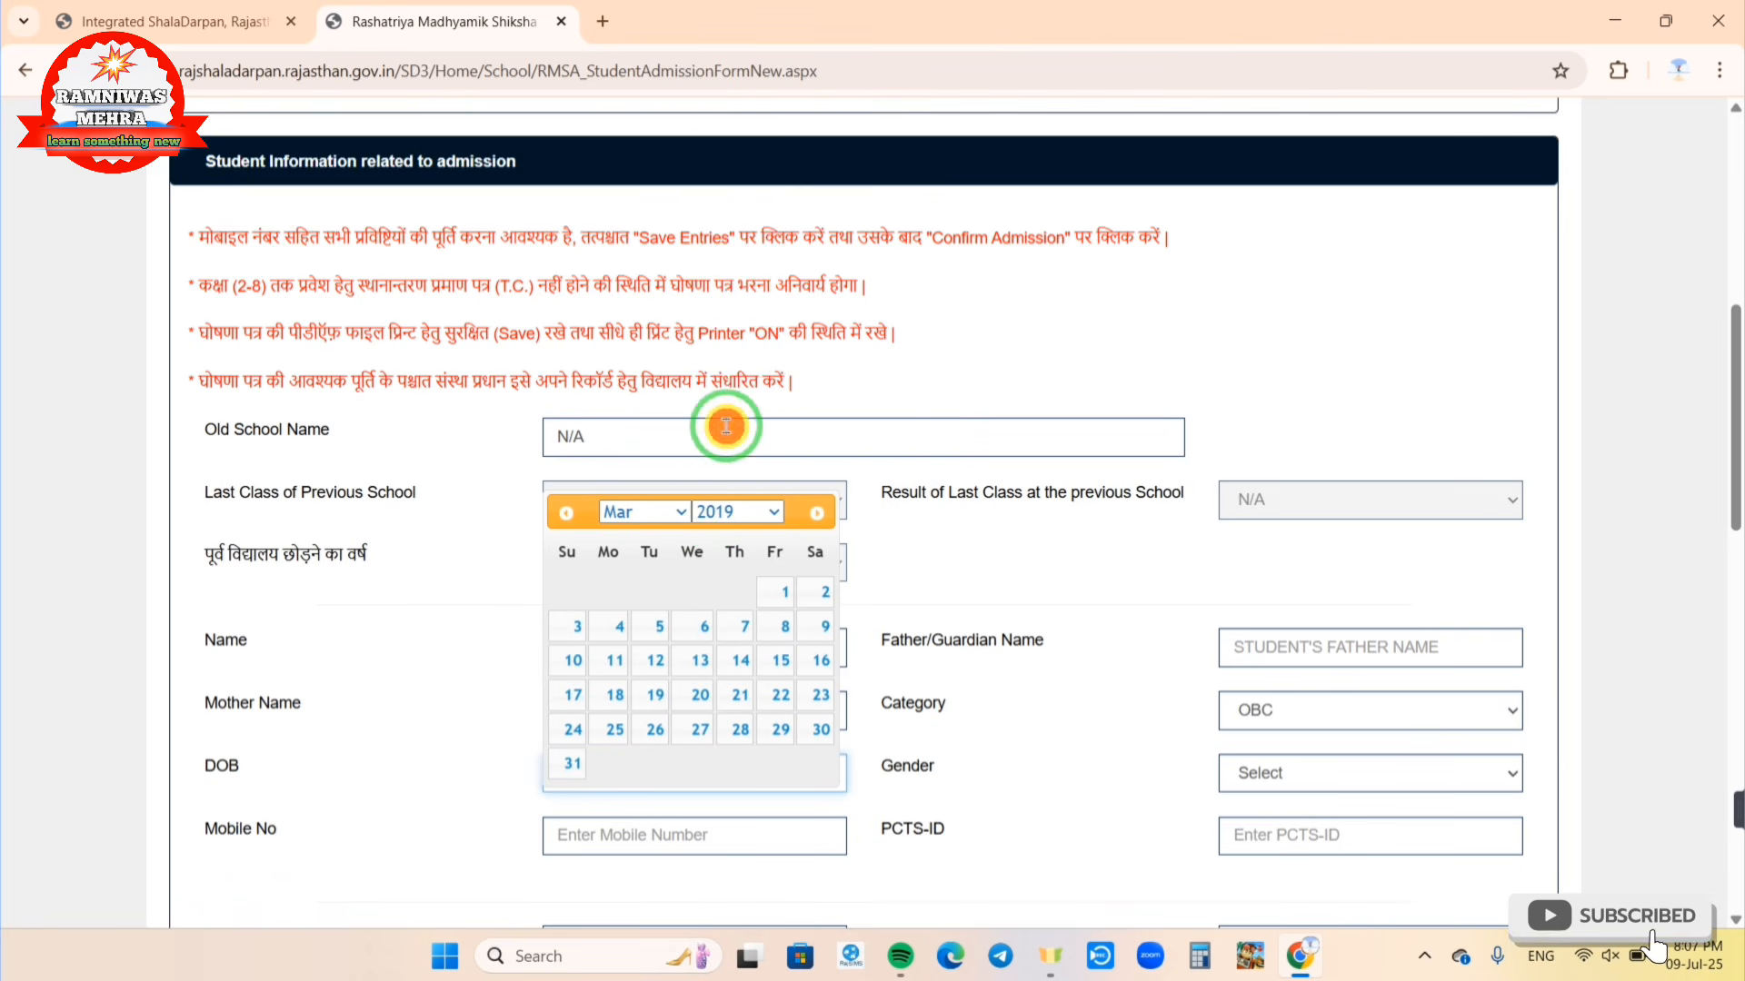
click(647, 514)
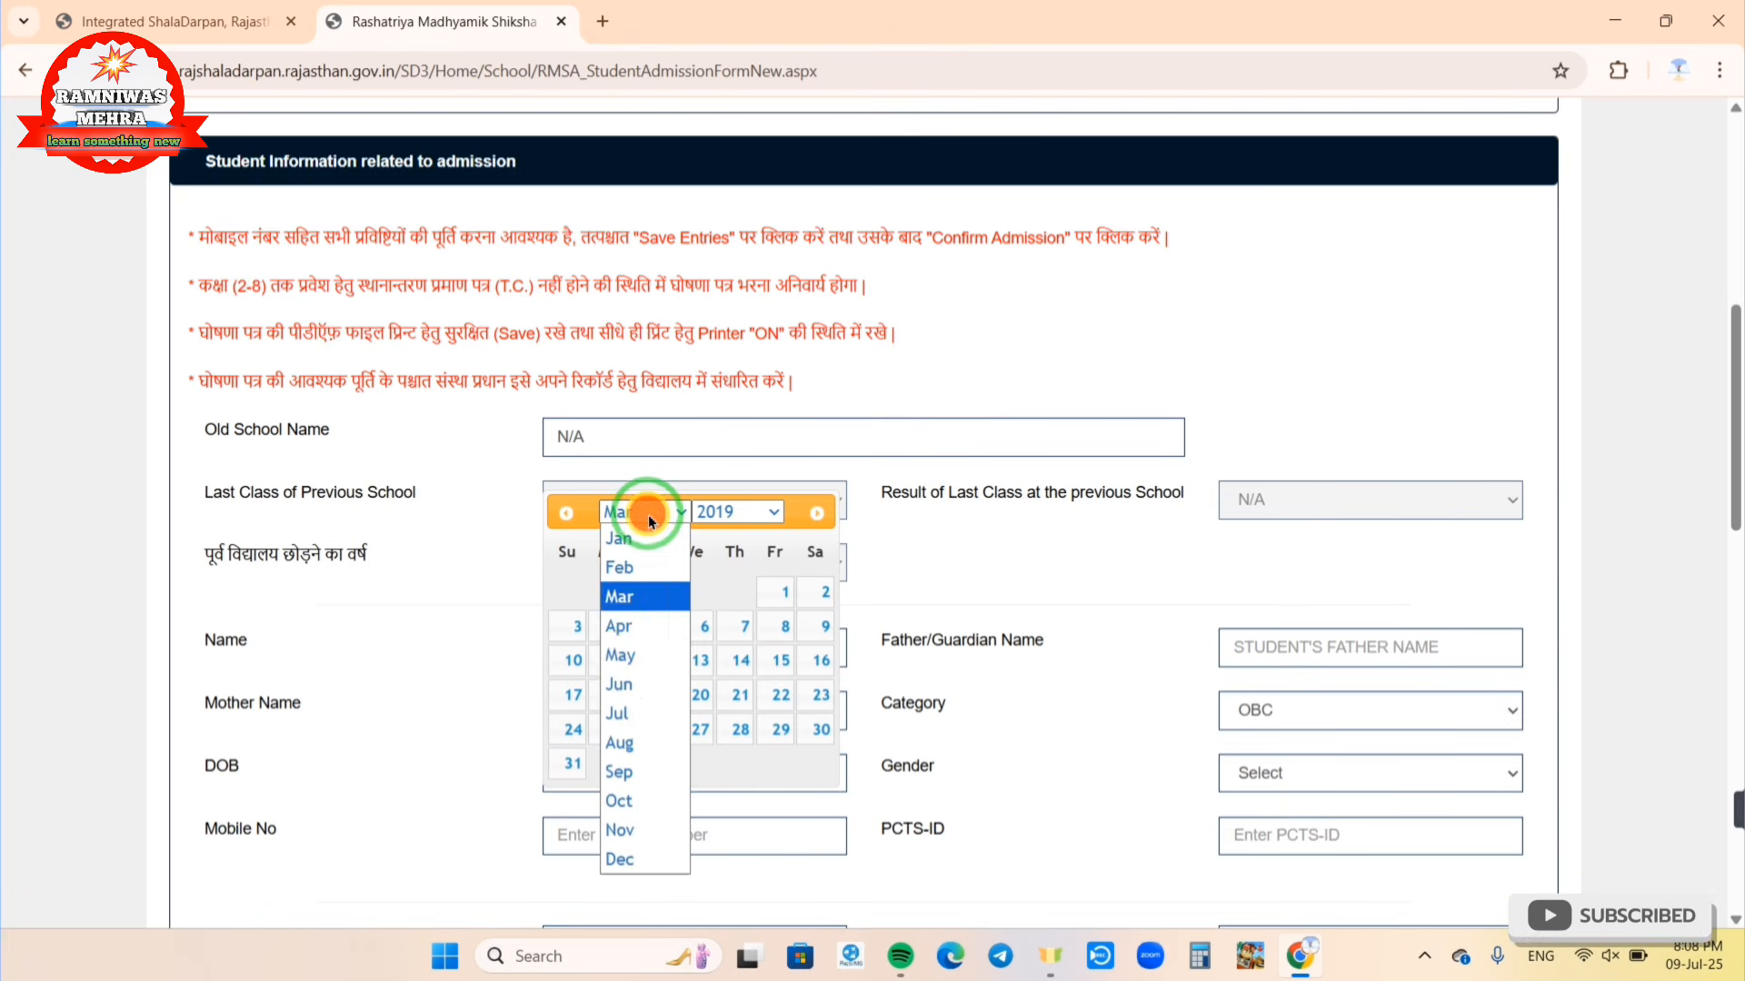
click(617, 711)
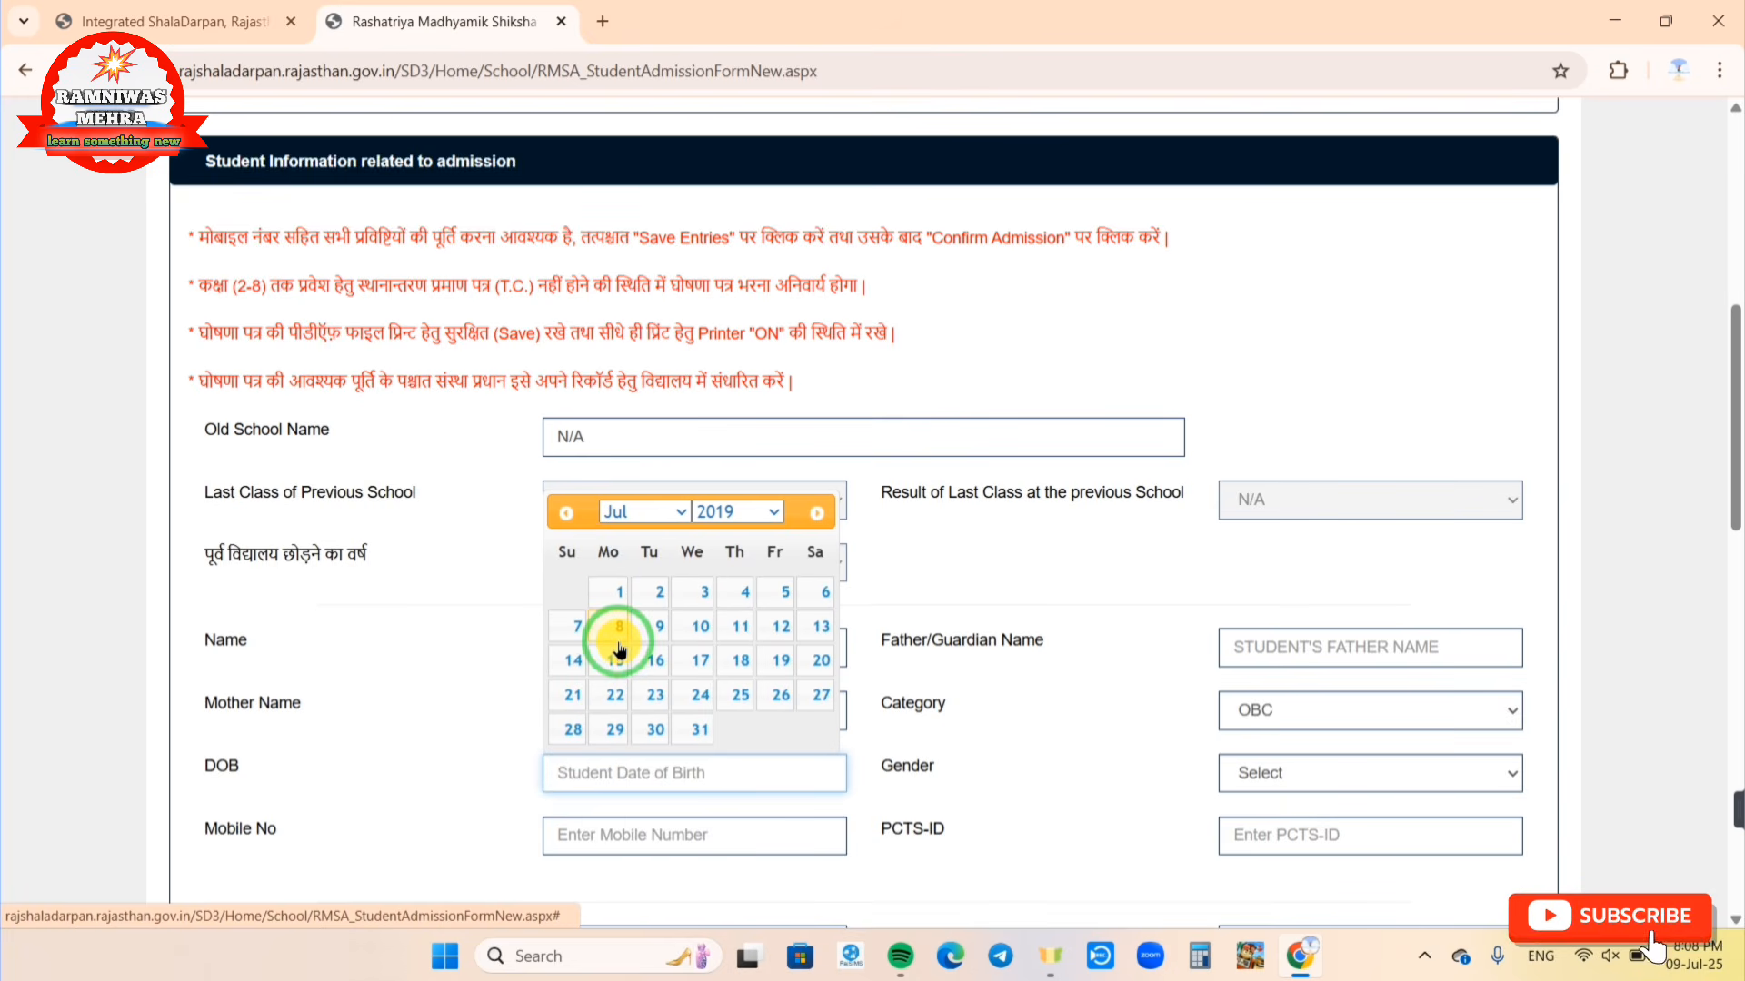
click(691, 730)
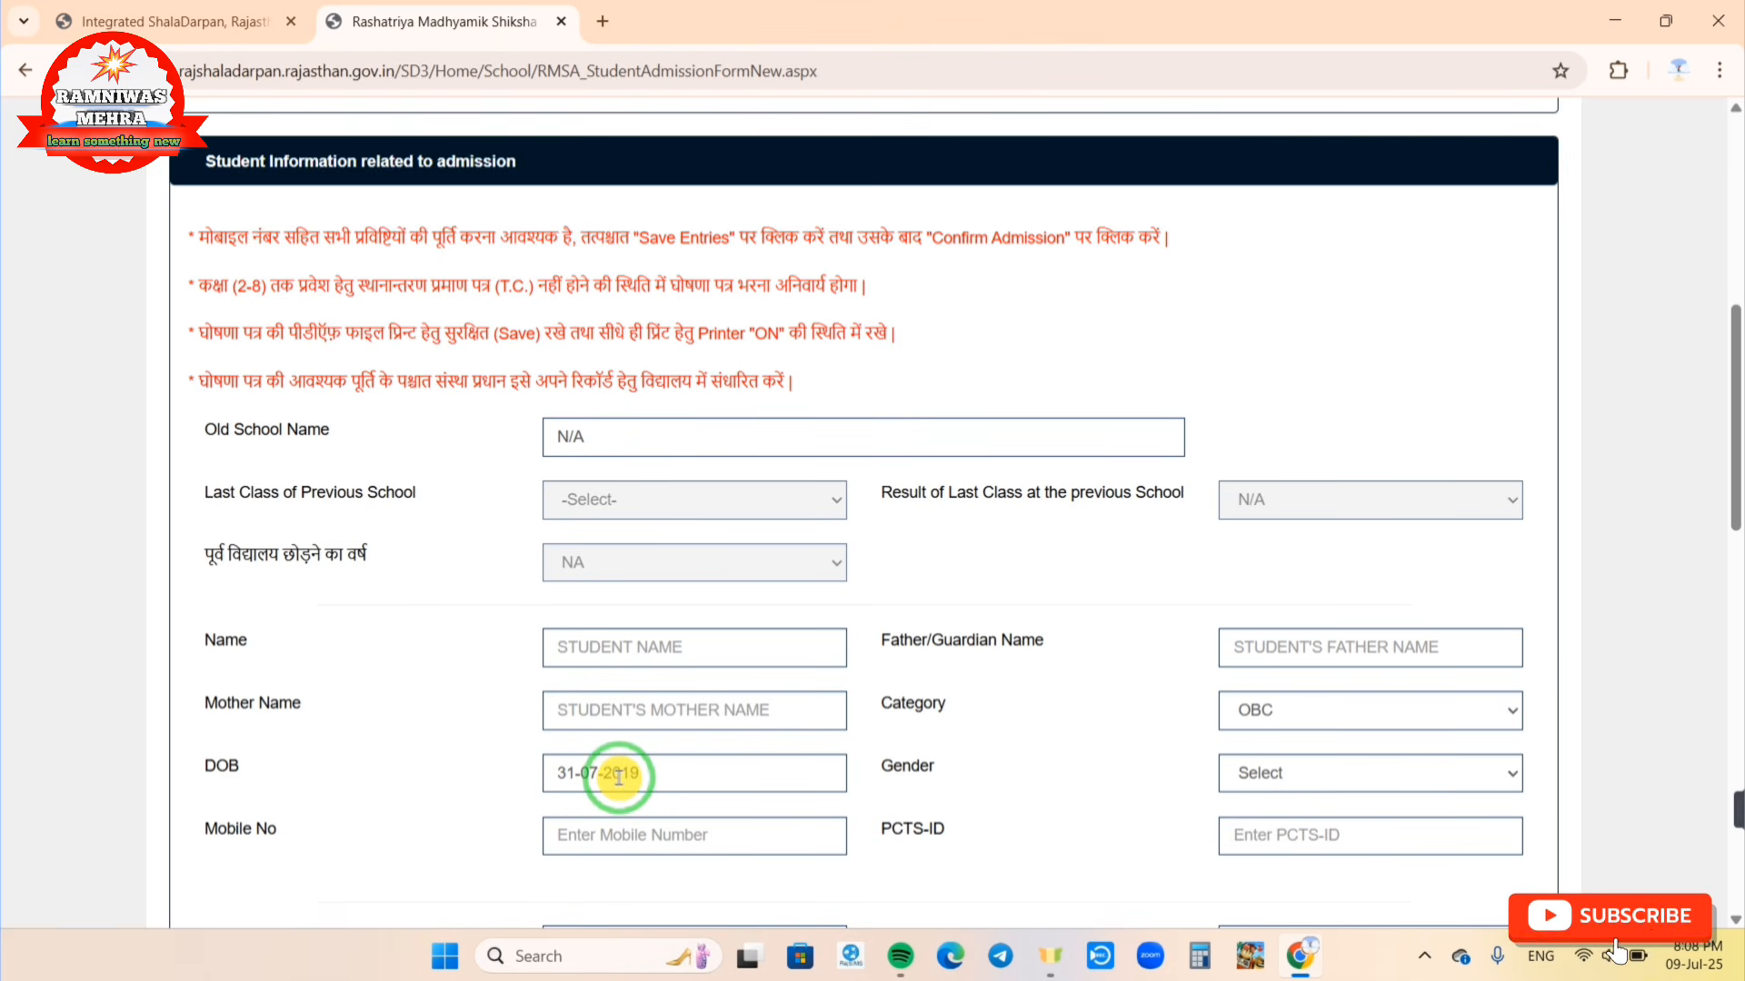
Step: Set the student's gender to Male and assign section A for the 2025-26 session
click(1265, 772)
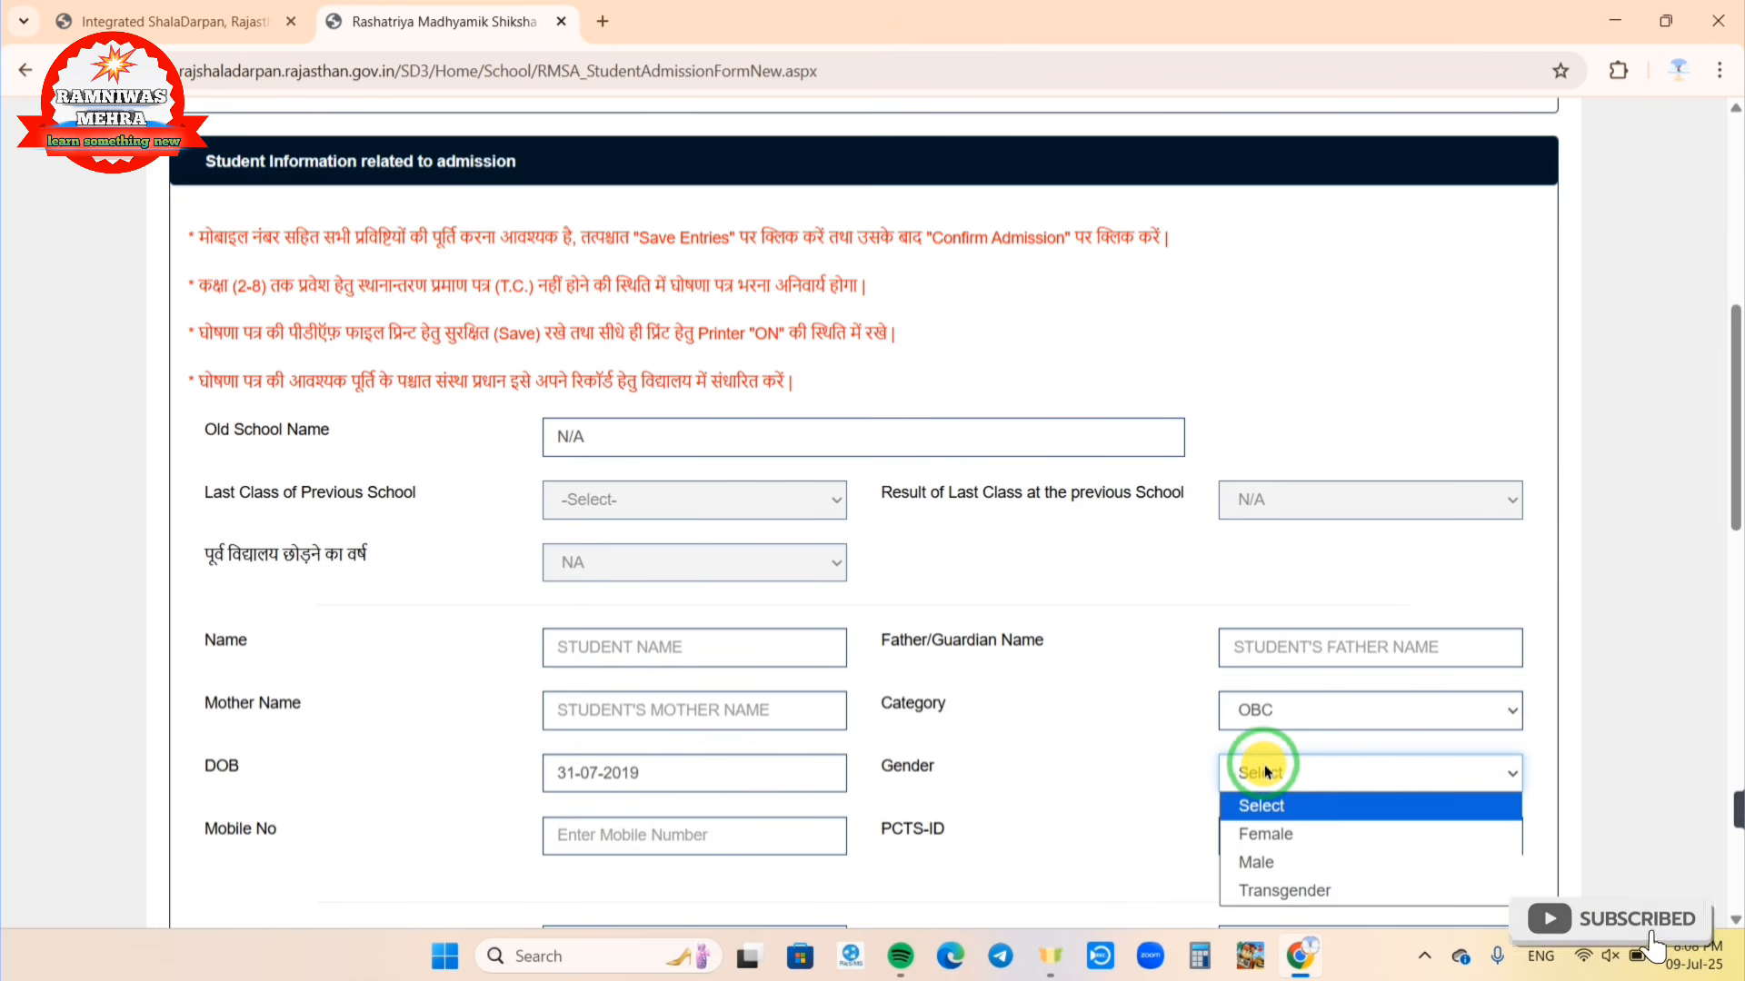
click(1262, 864)
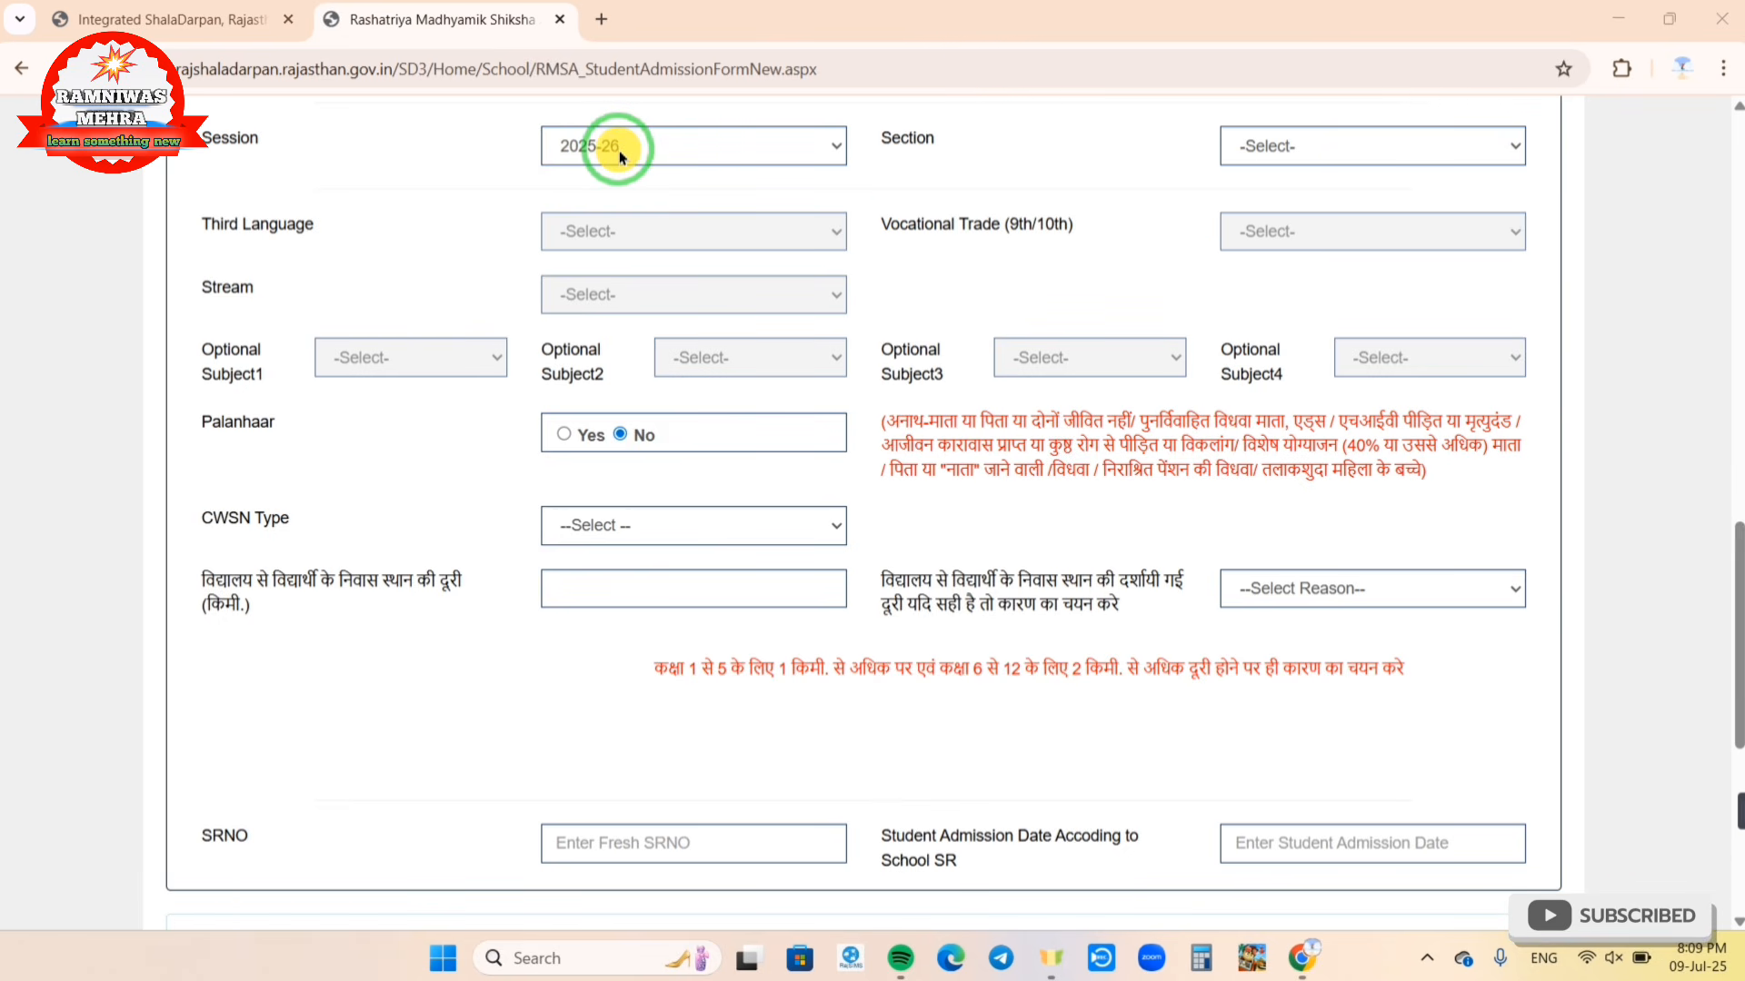
click(1282, 145)
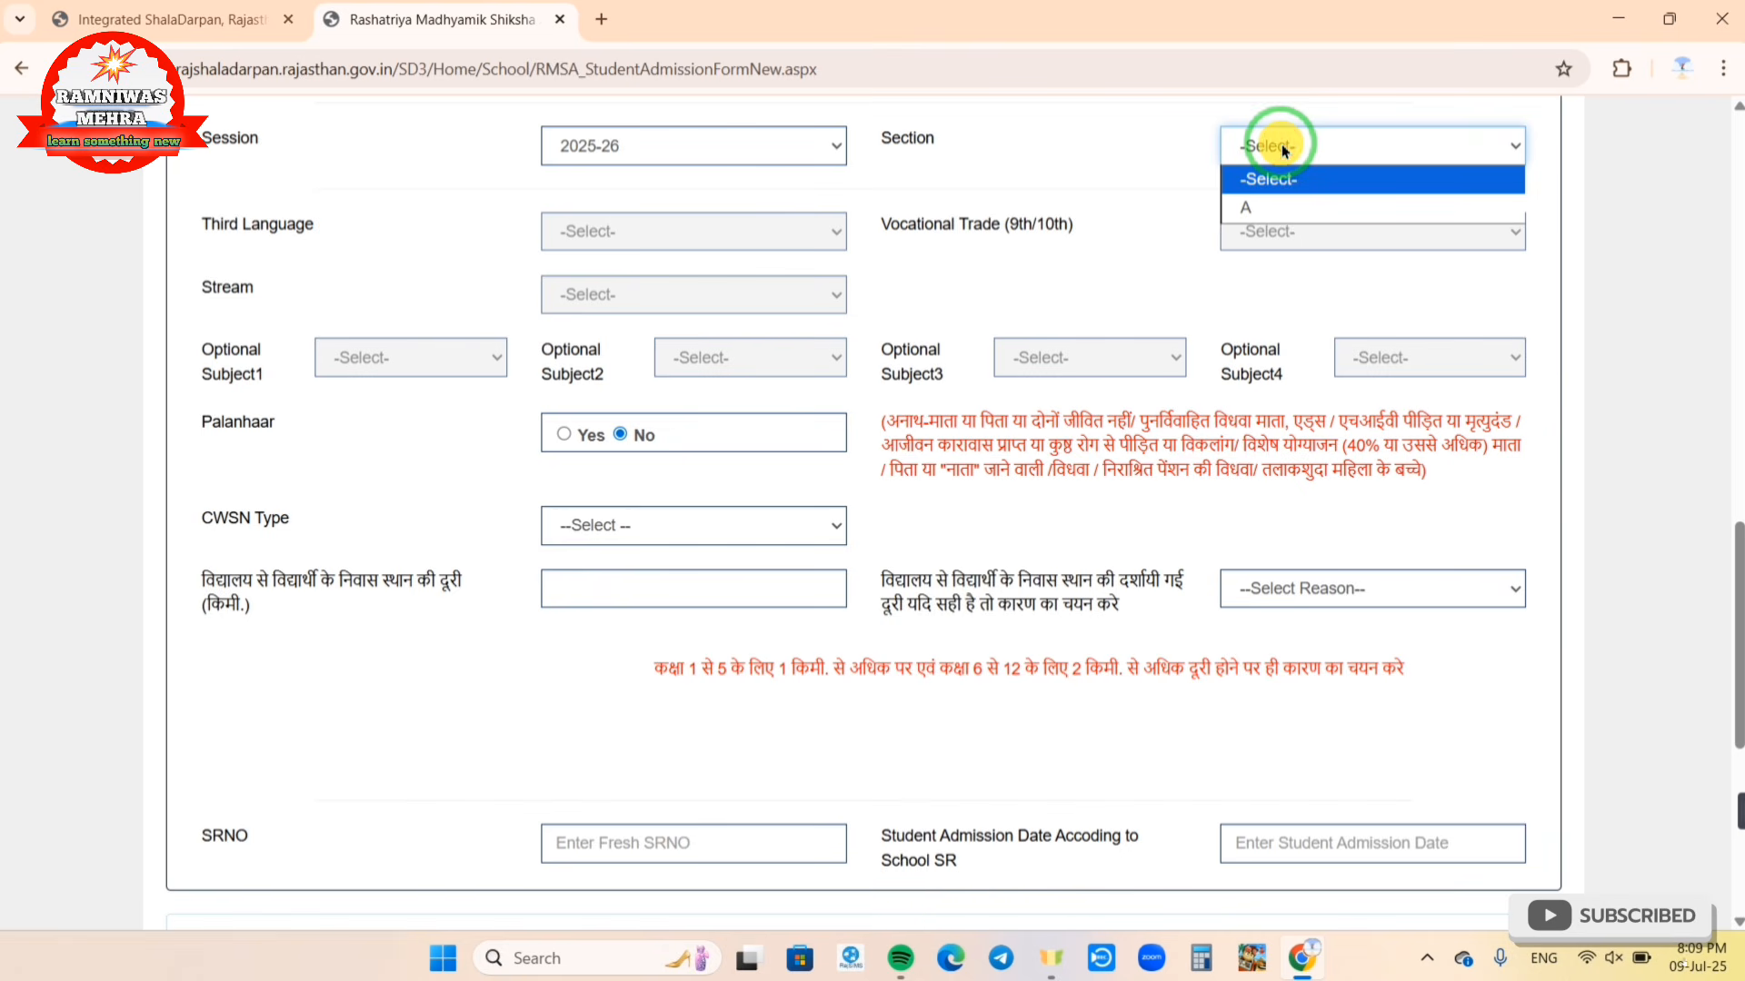
click(1269, 214)
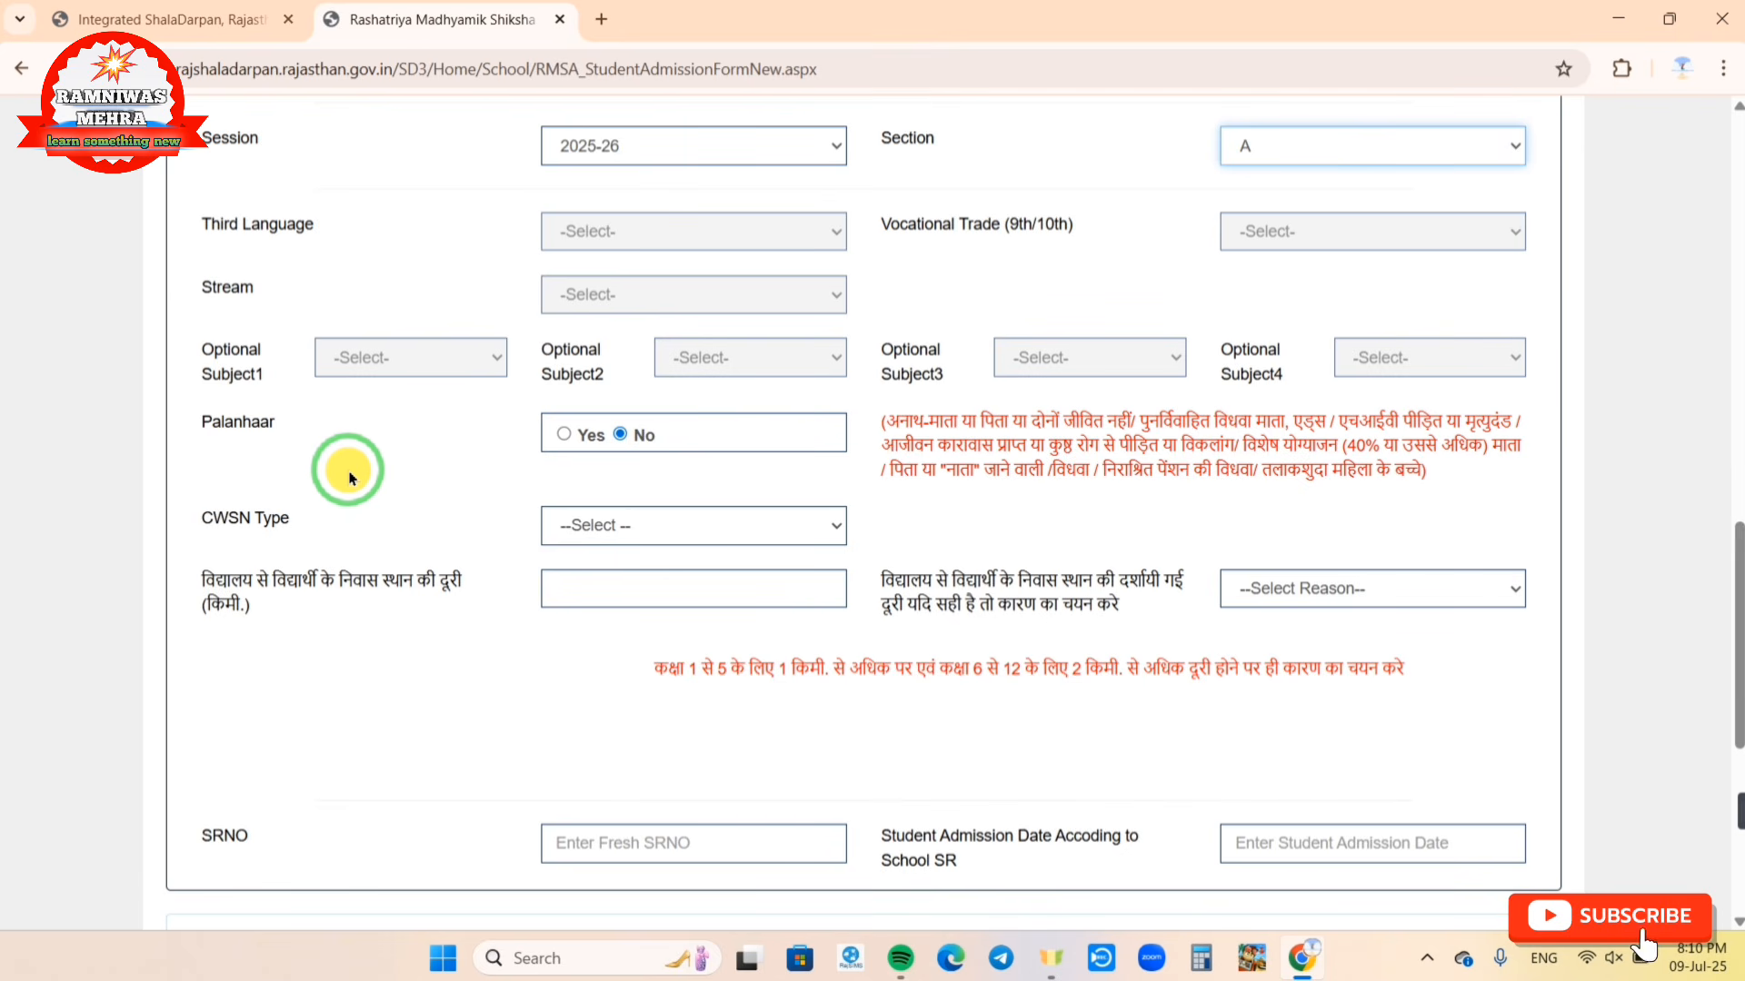
Step: Review the choices for Palanhaar, CWSN type and the home-to-school distance reason, keeping Palanhaar set to No
click(564, 436)
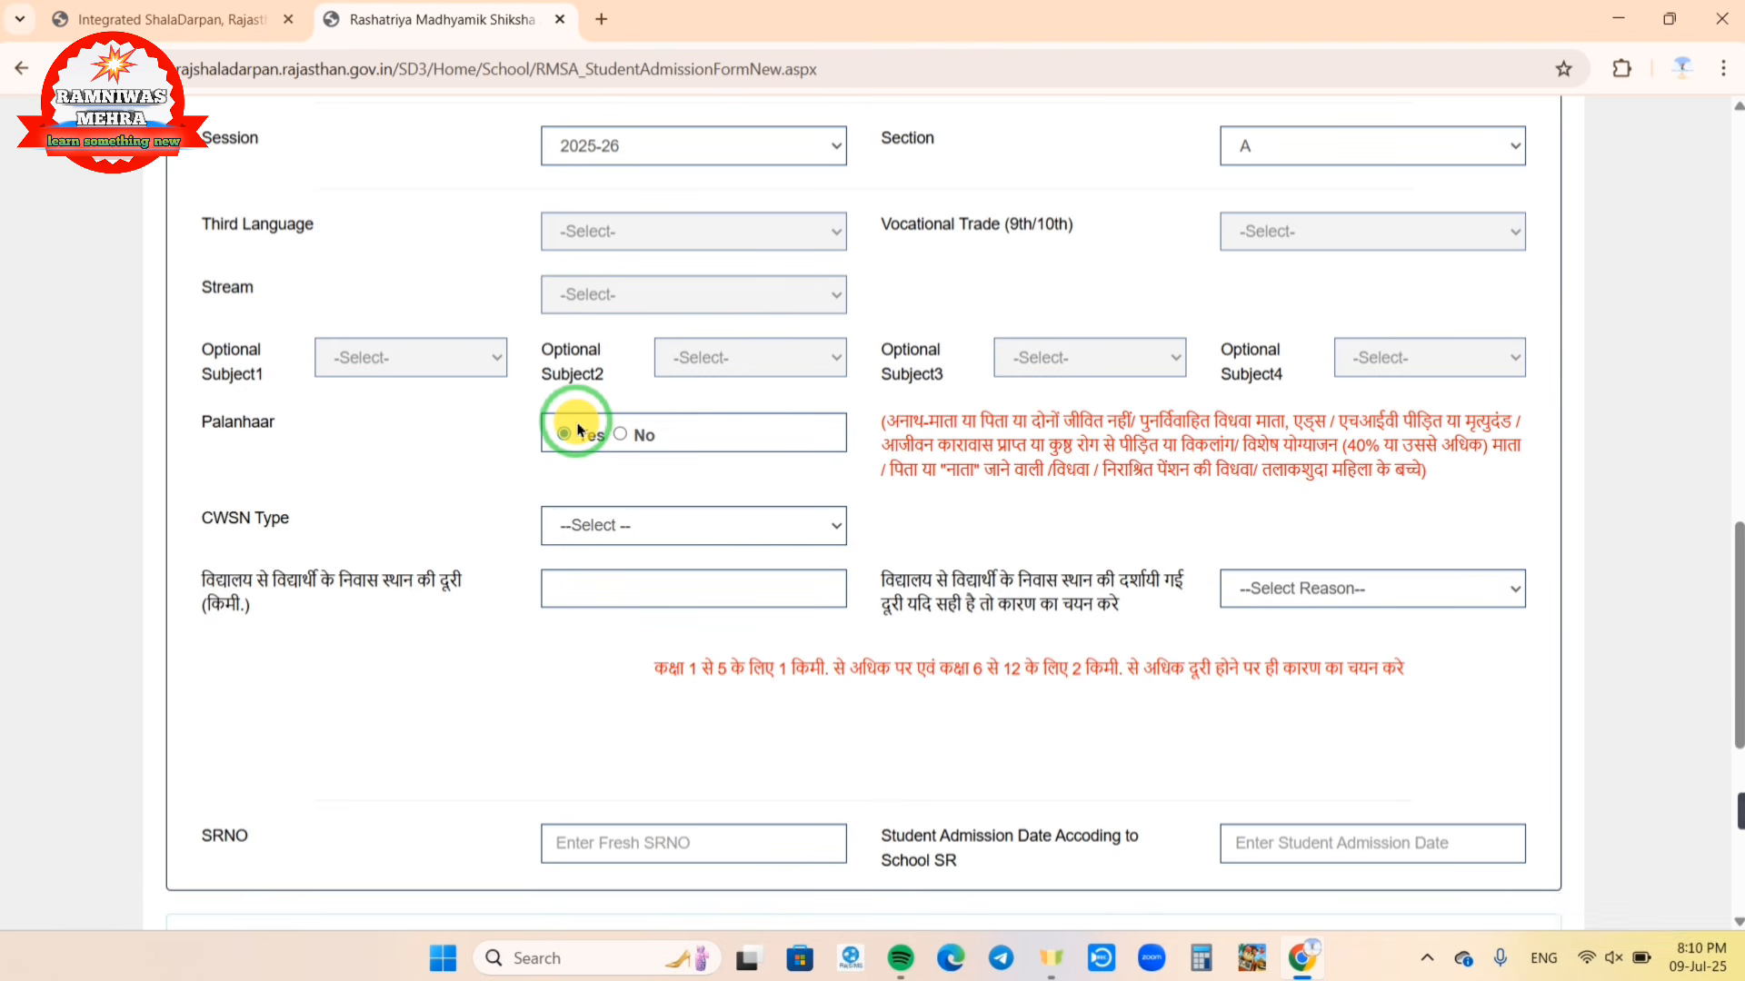
click(622, 436)
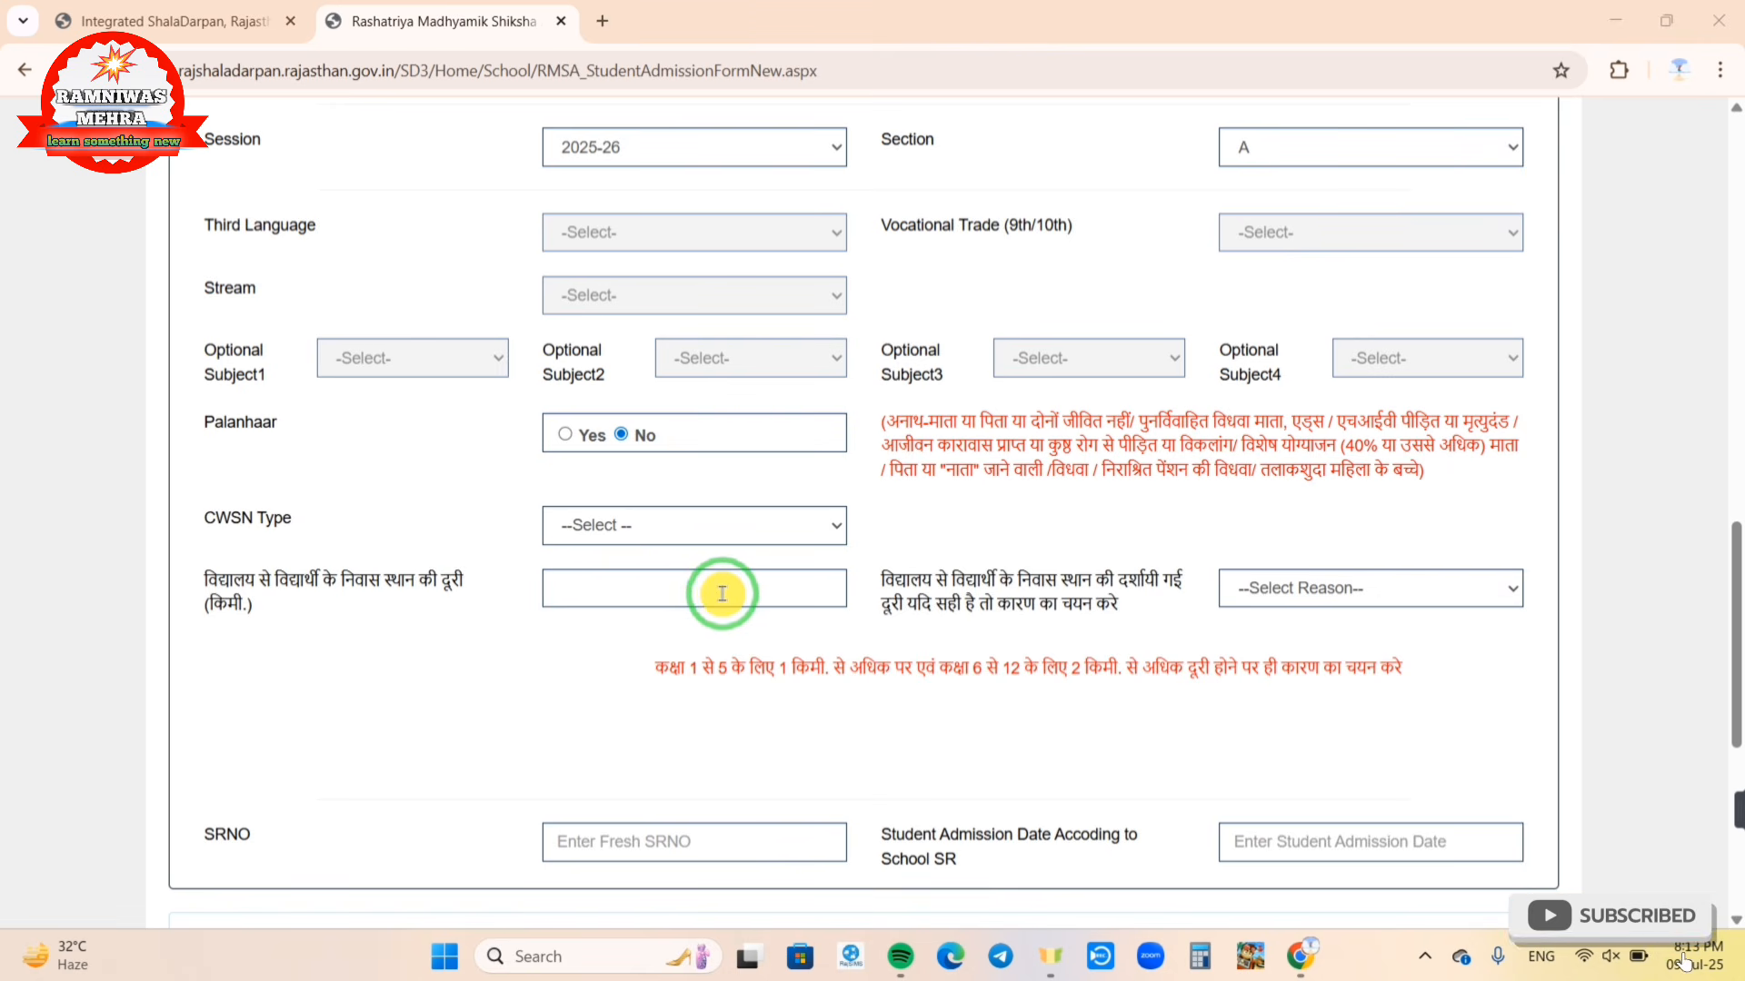
click(670, 525)
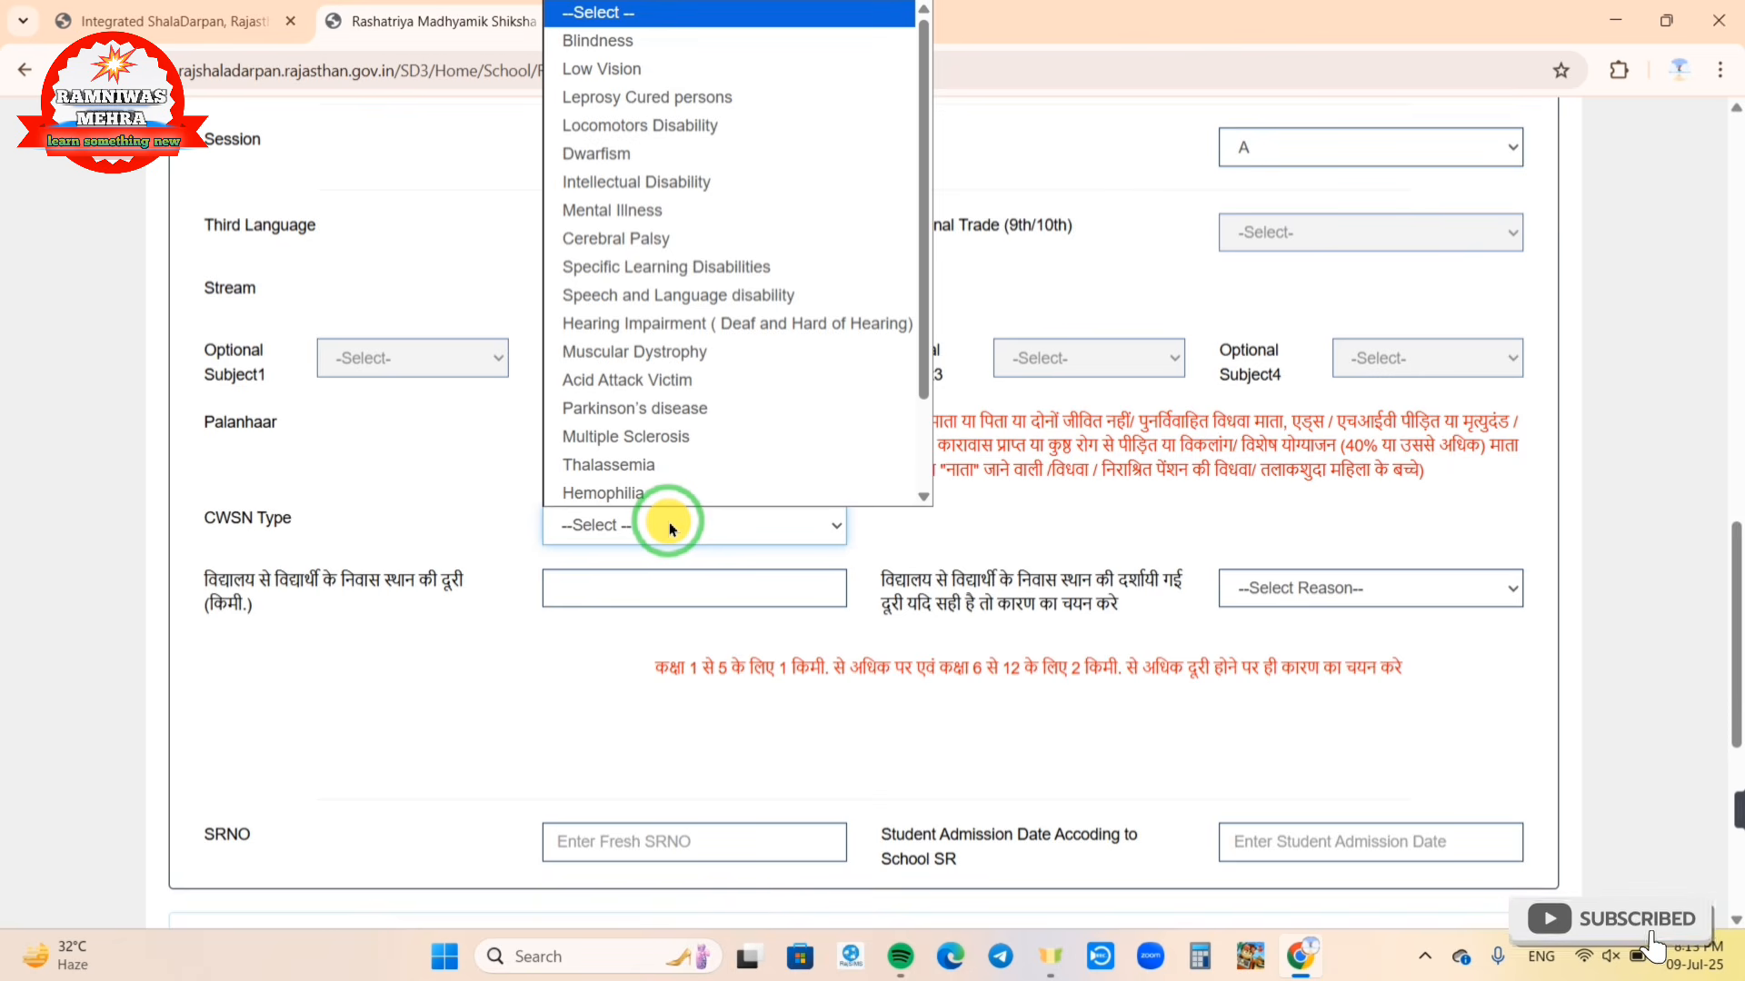
scroll(724, 150, down, 1)
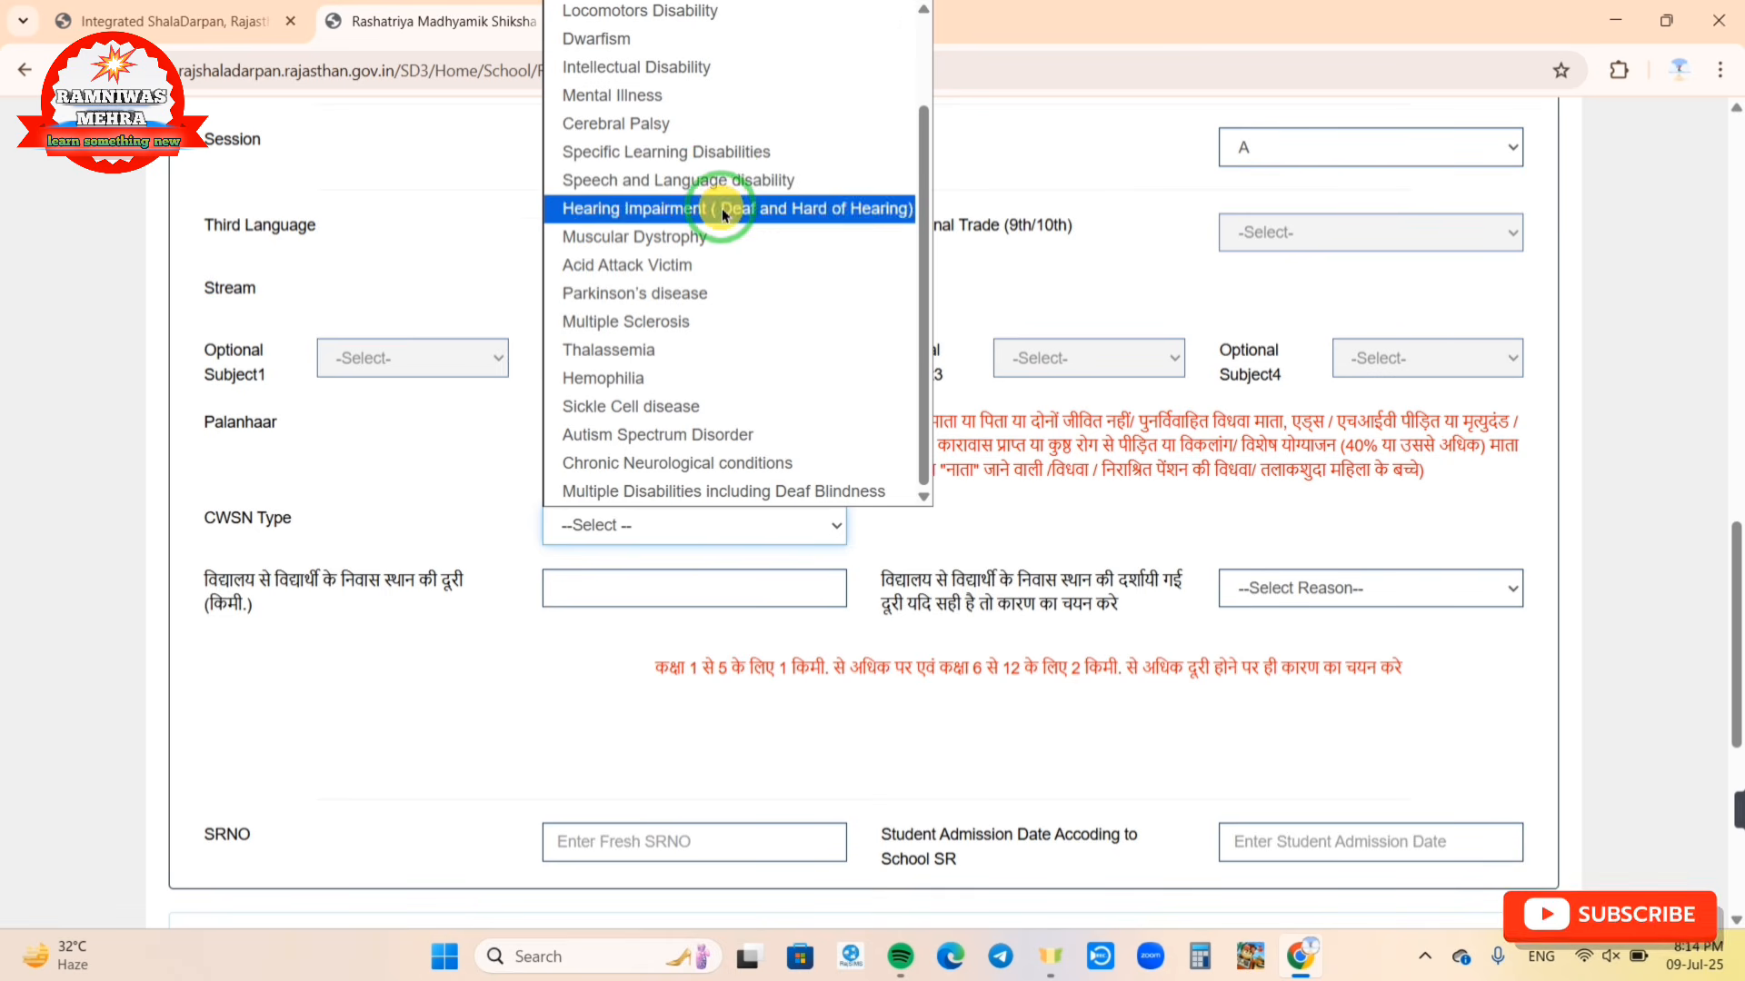
click(963, 503)
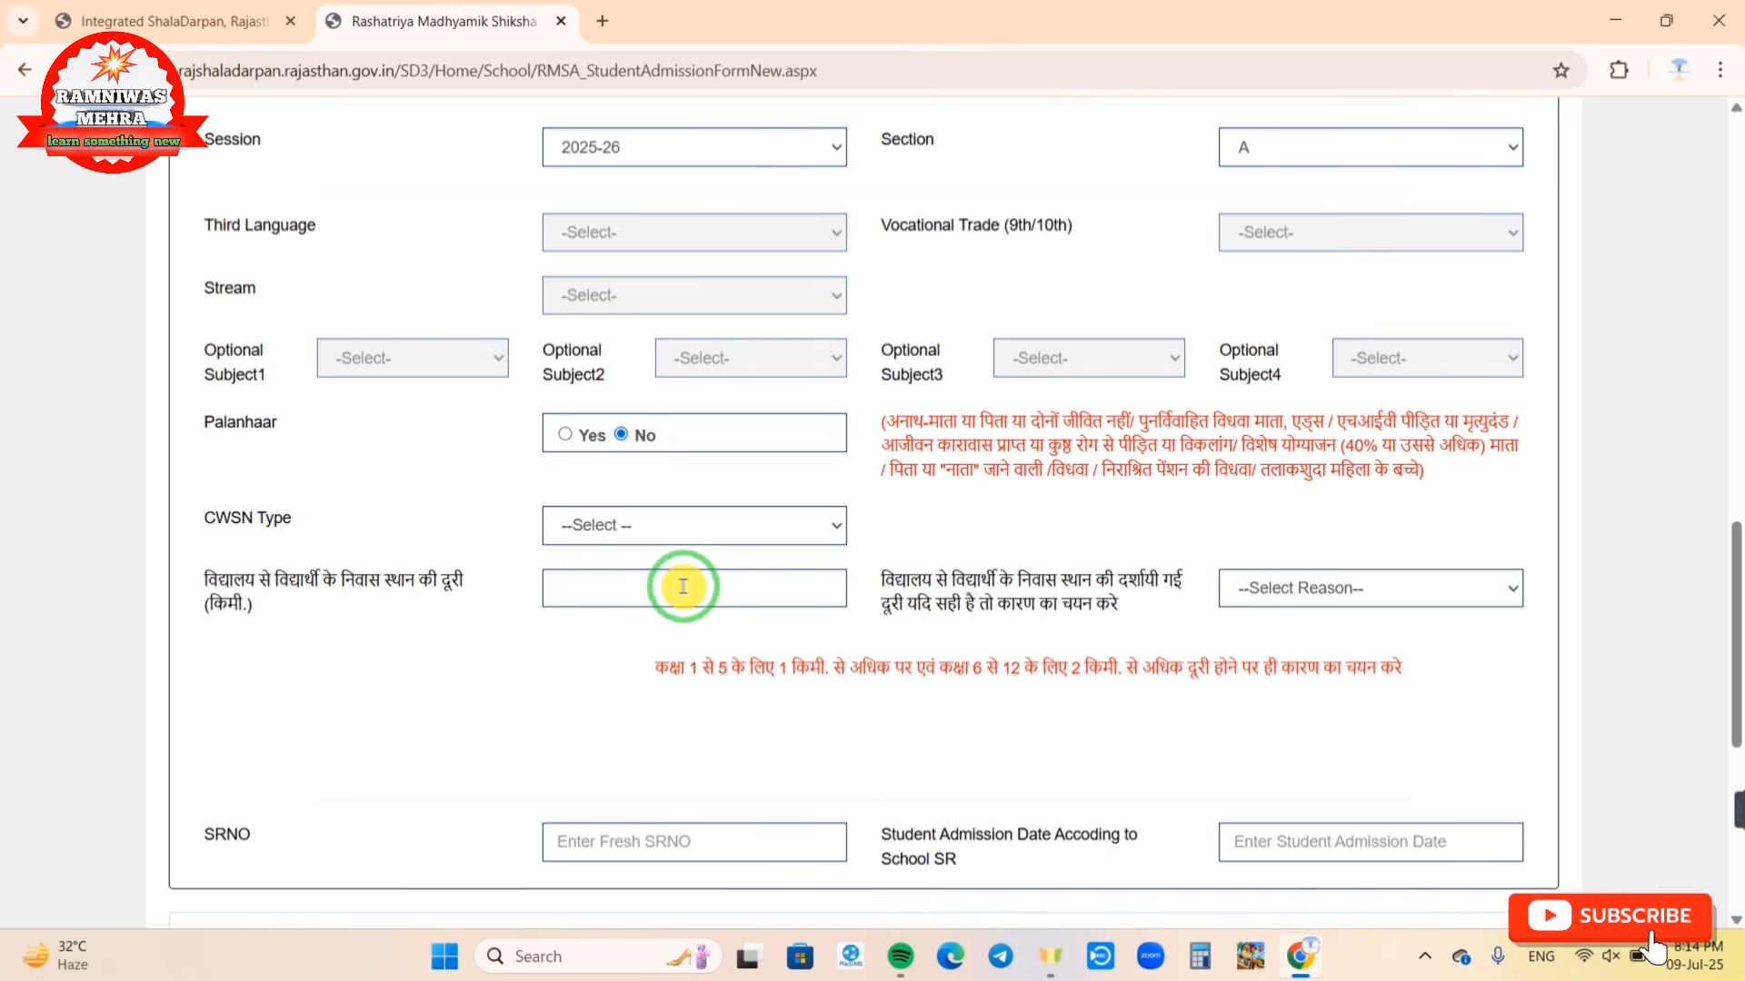
click(1263, 587)
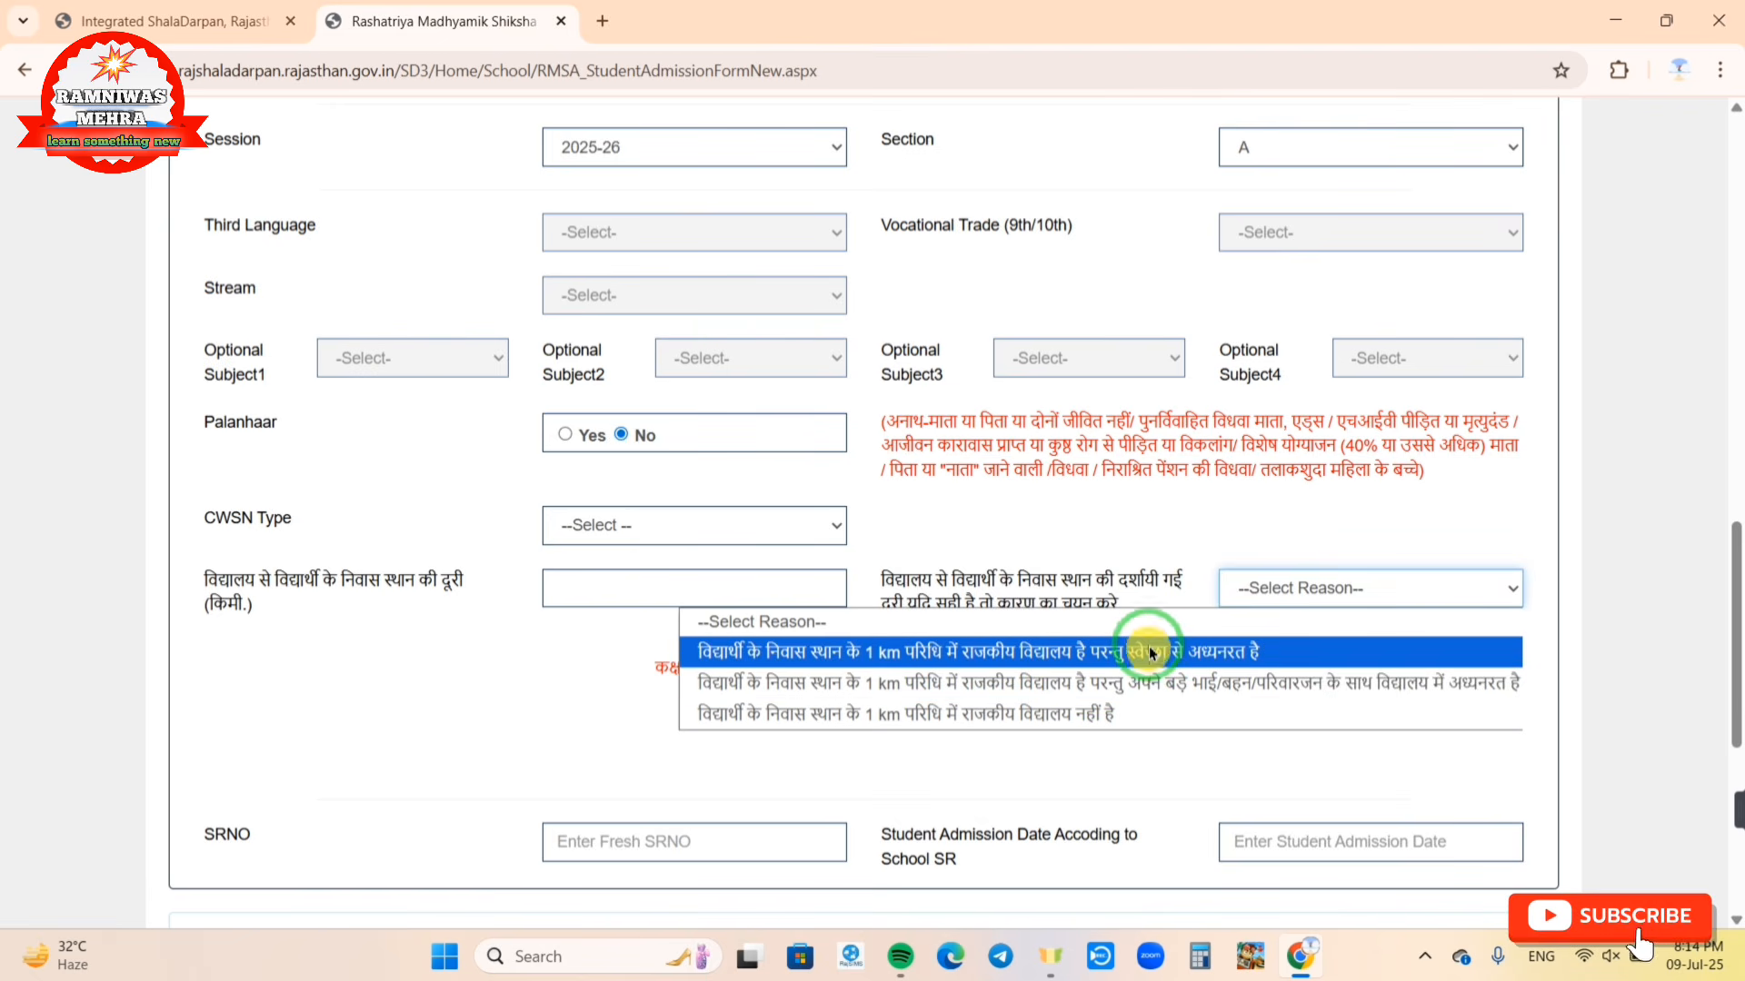
click(1103, 534)
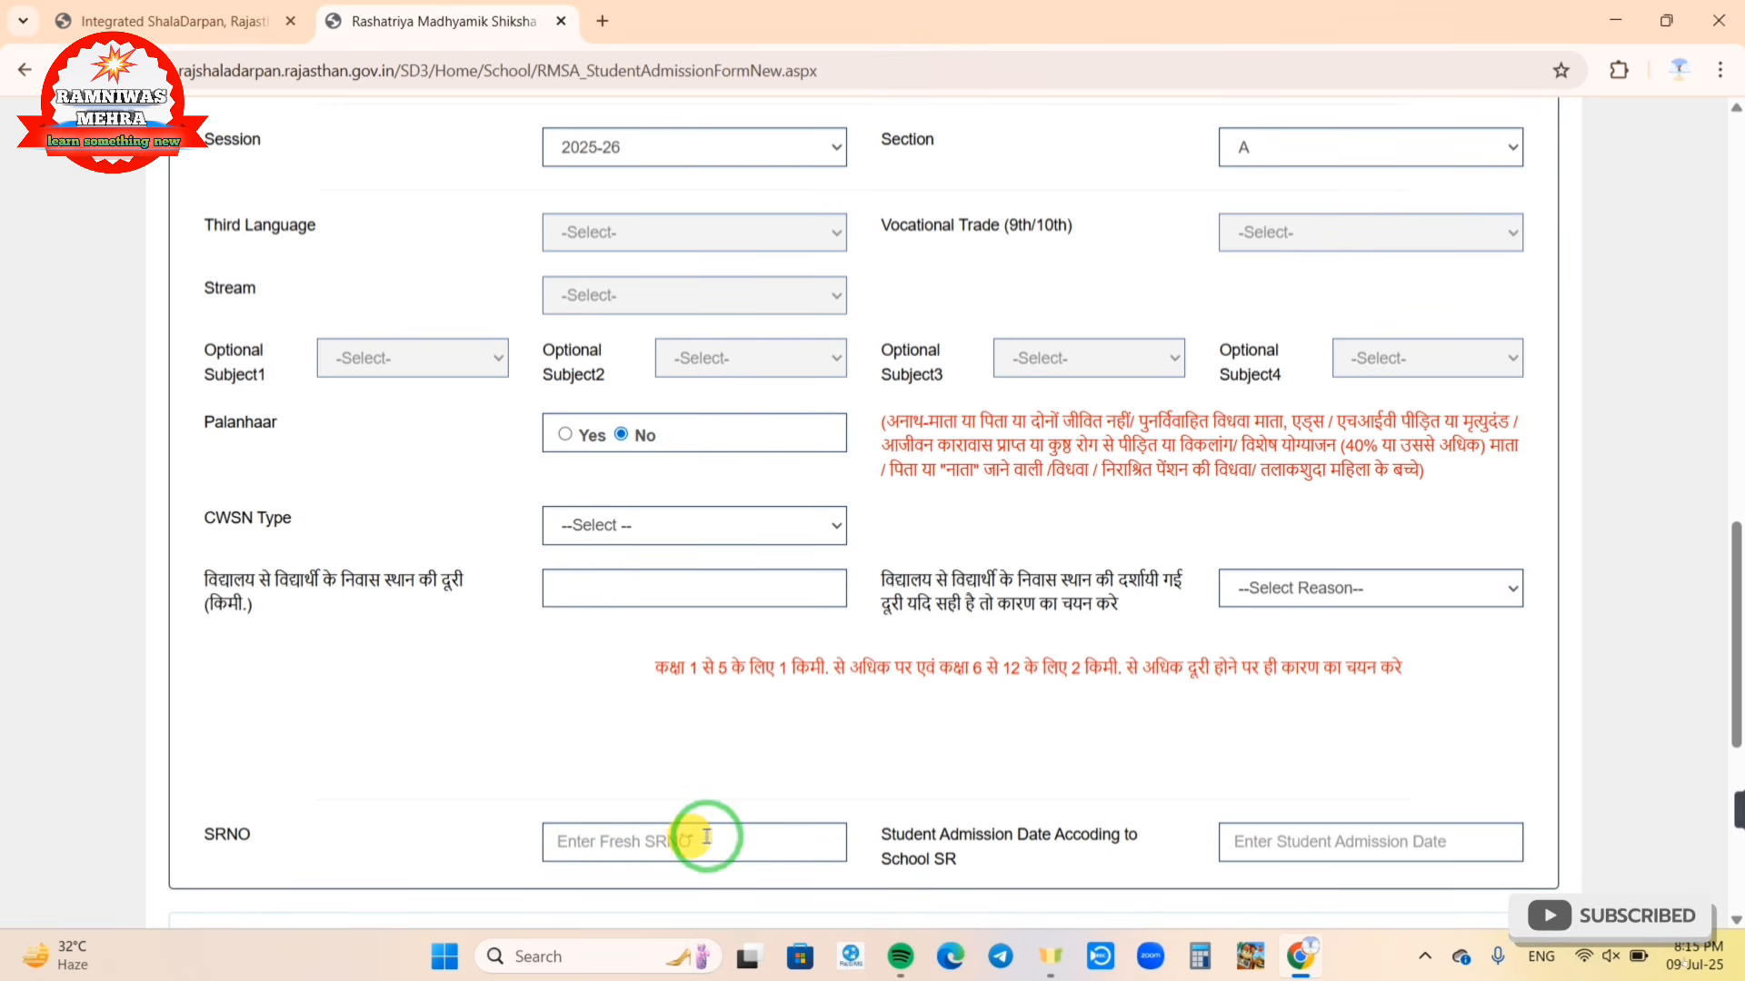
Step: Set the student admission date to 9 July 2025 and dismiss the message about the saved student details
click(1280, 841)
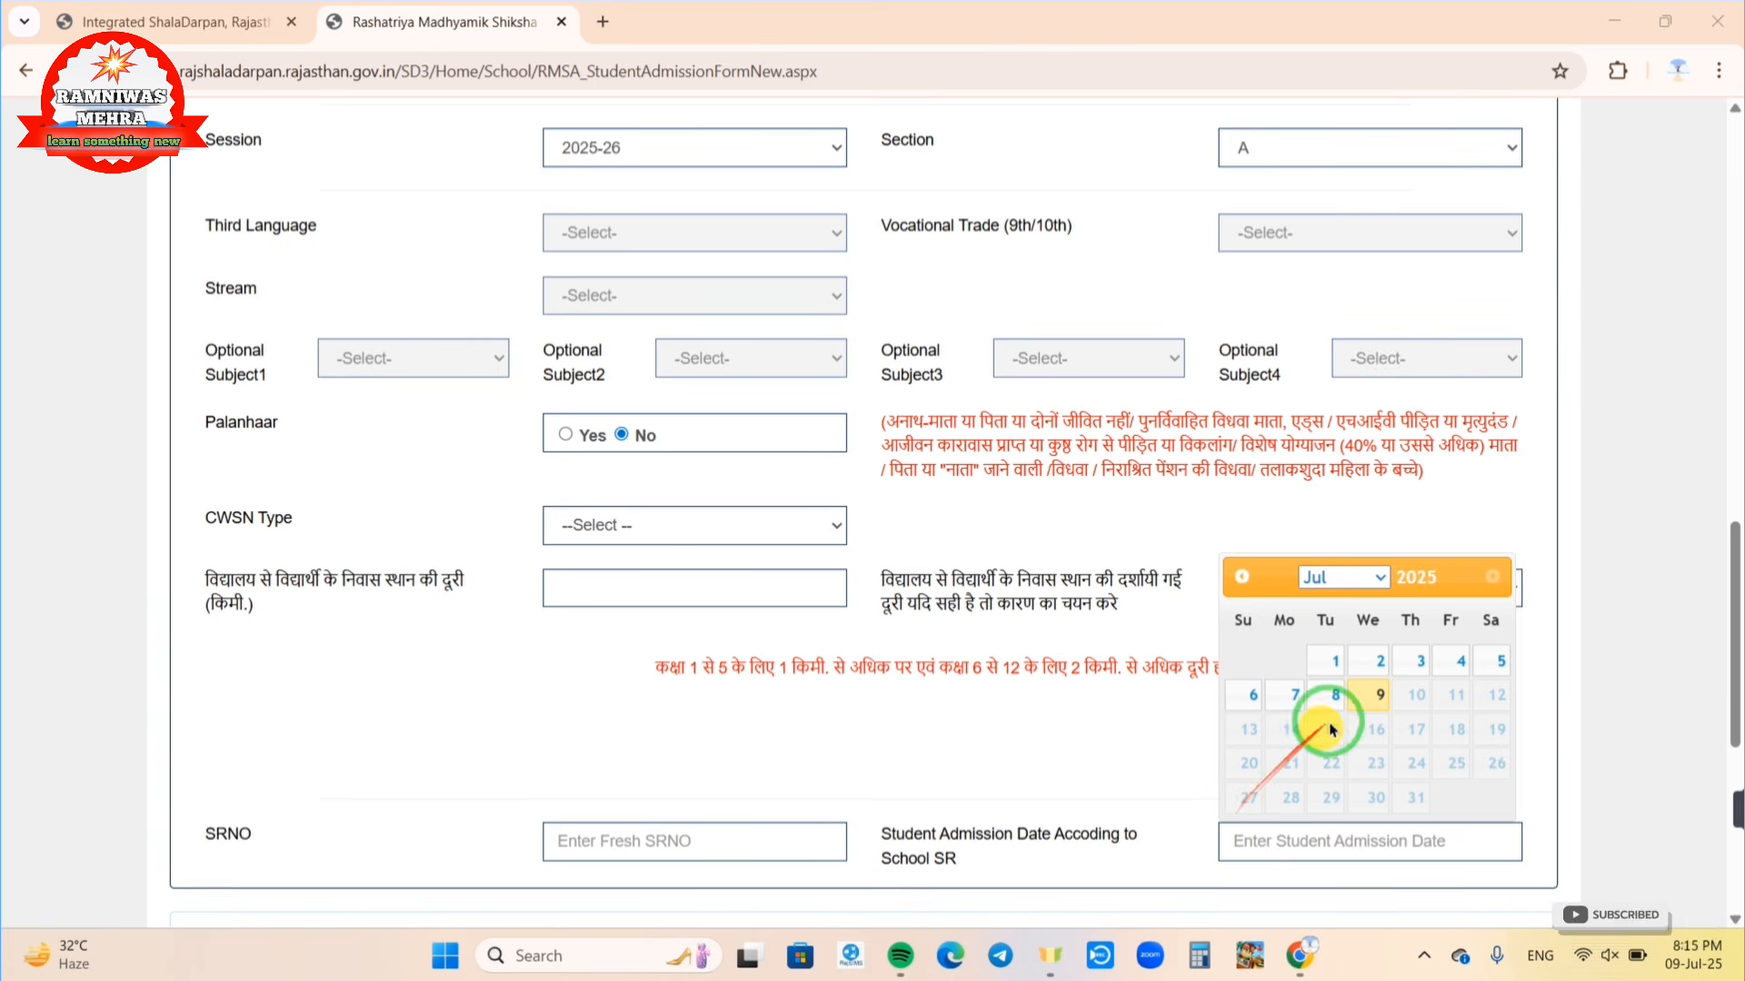
click(1375, 694)
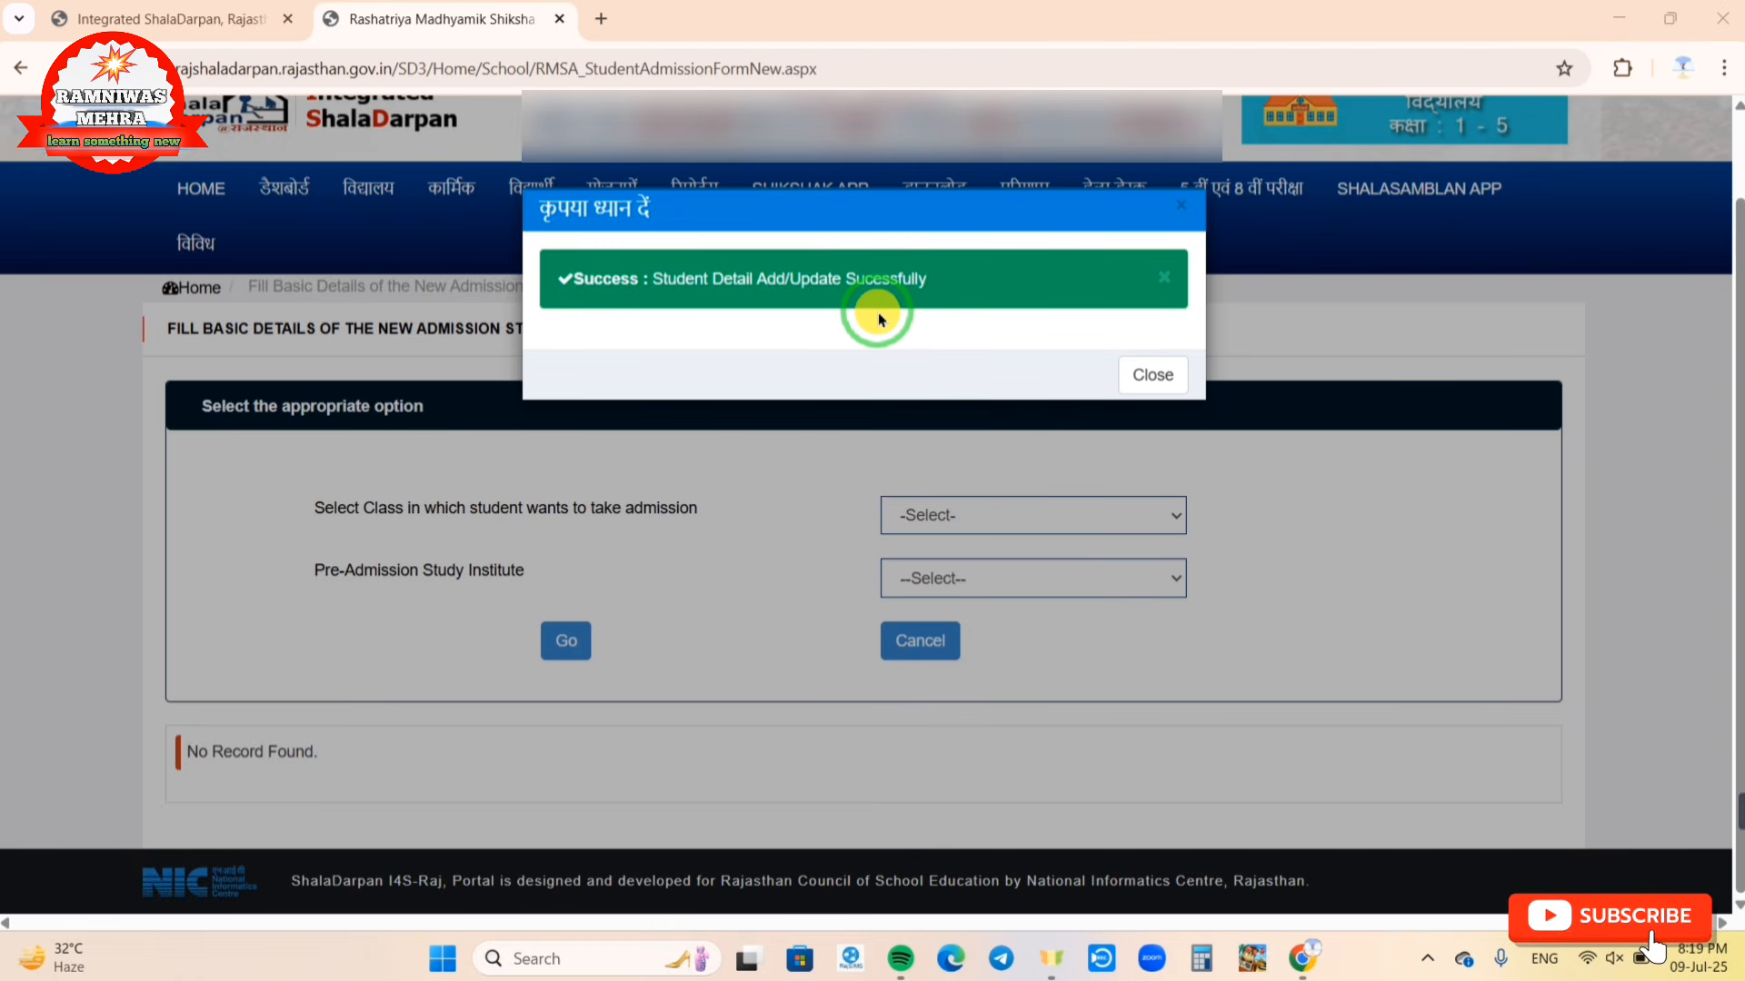
click(1153, 376)
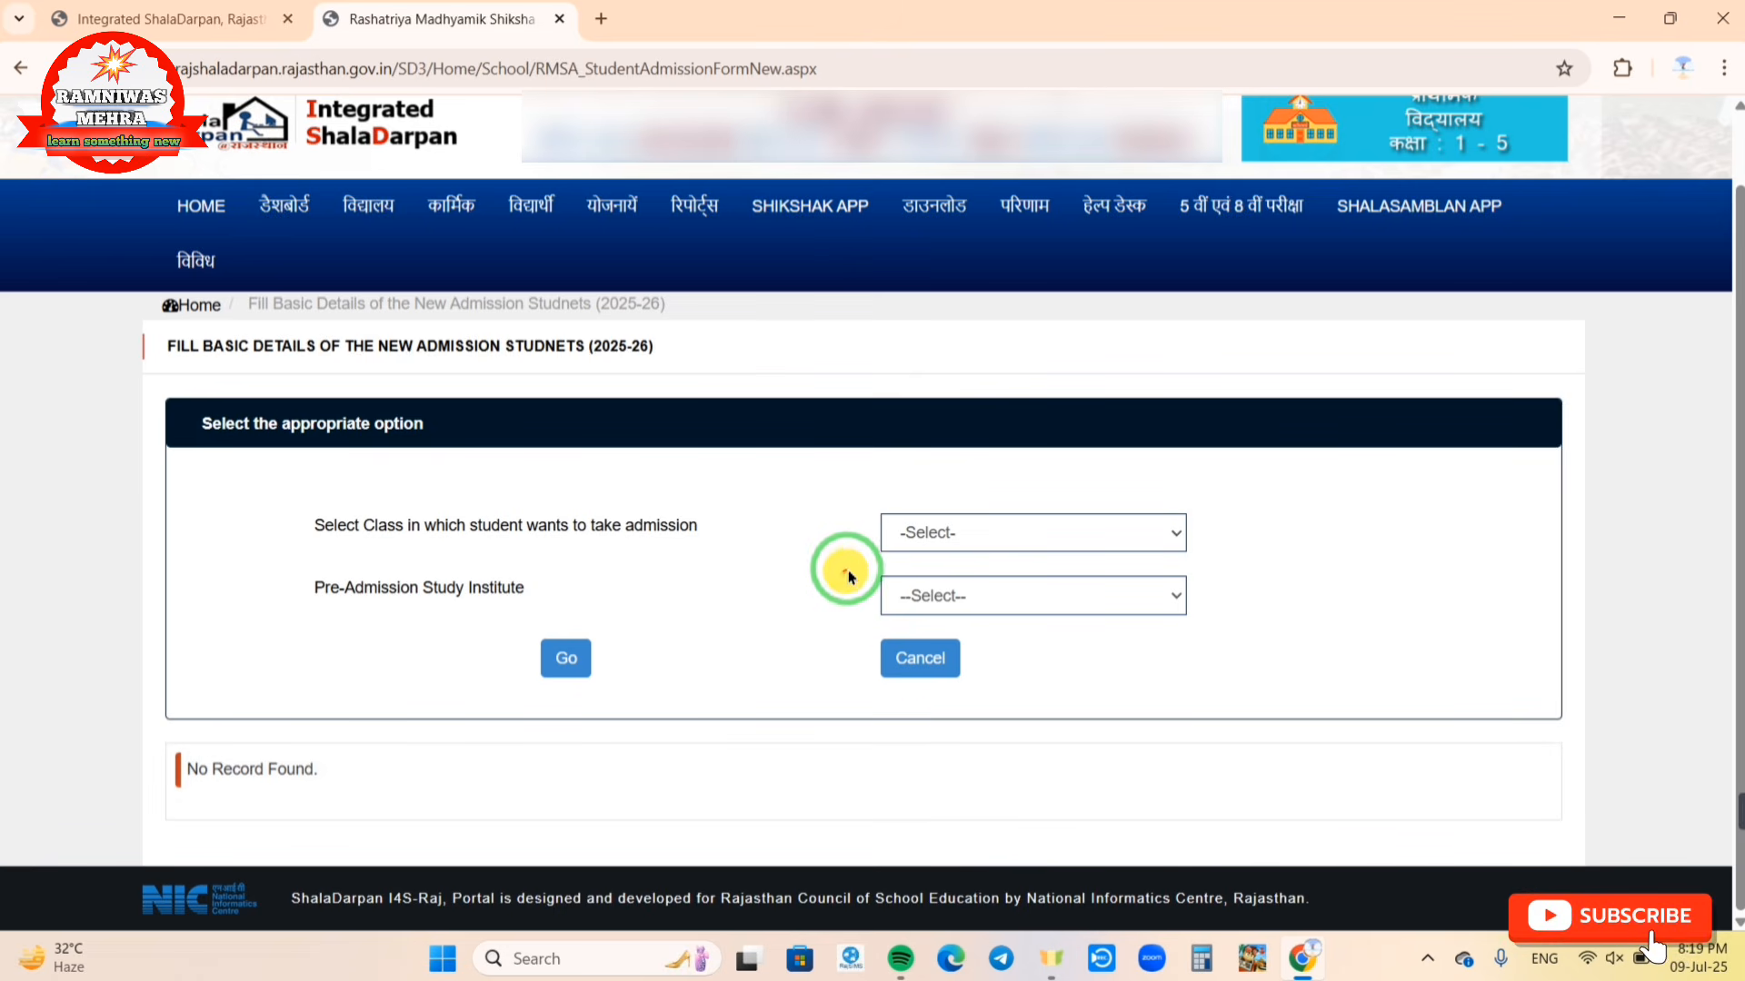
Step: Load the admission entries for class 1 with pre-admission institute विद्यालय में समन्वित आंगनबाड़ी से
click(966, 547)
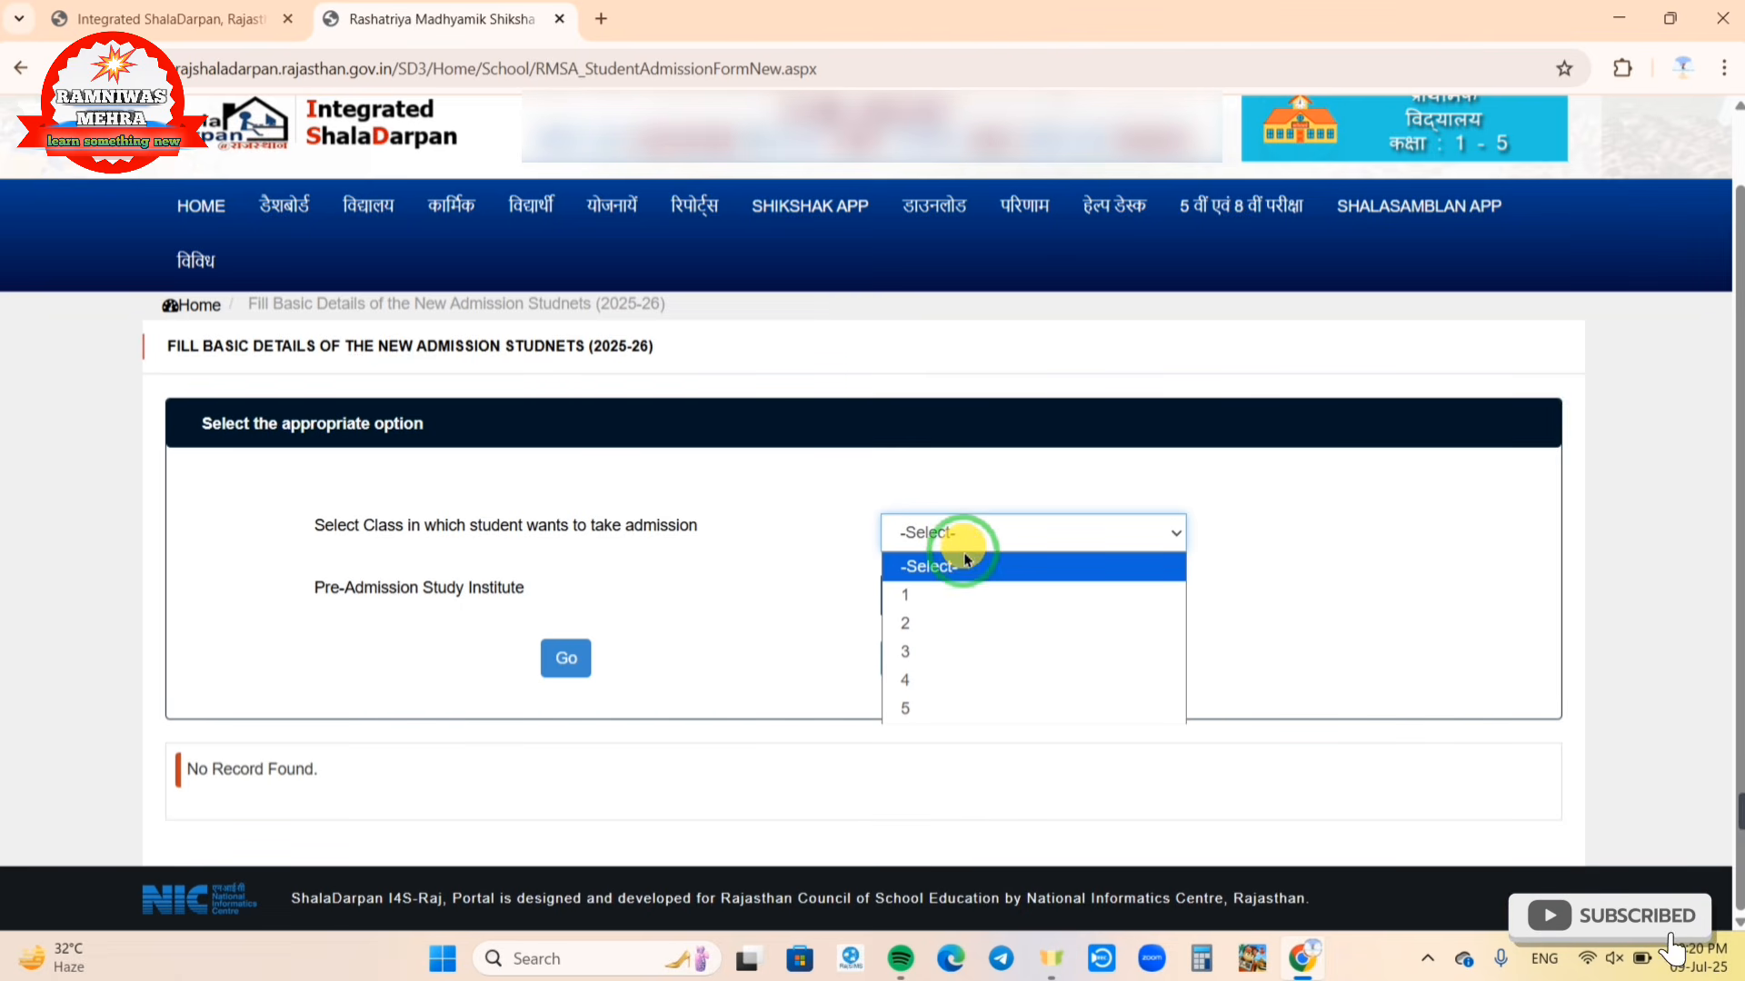
click(943, 596)
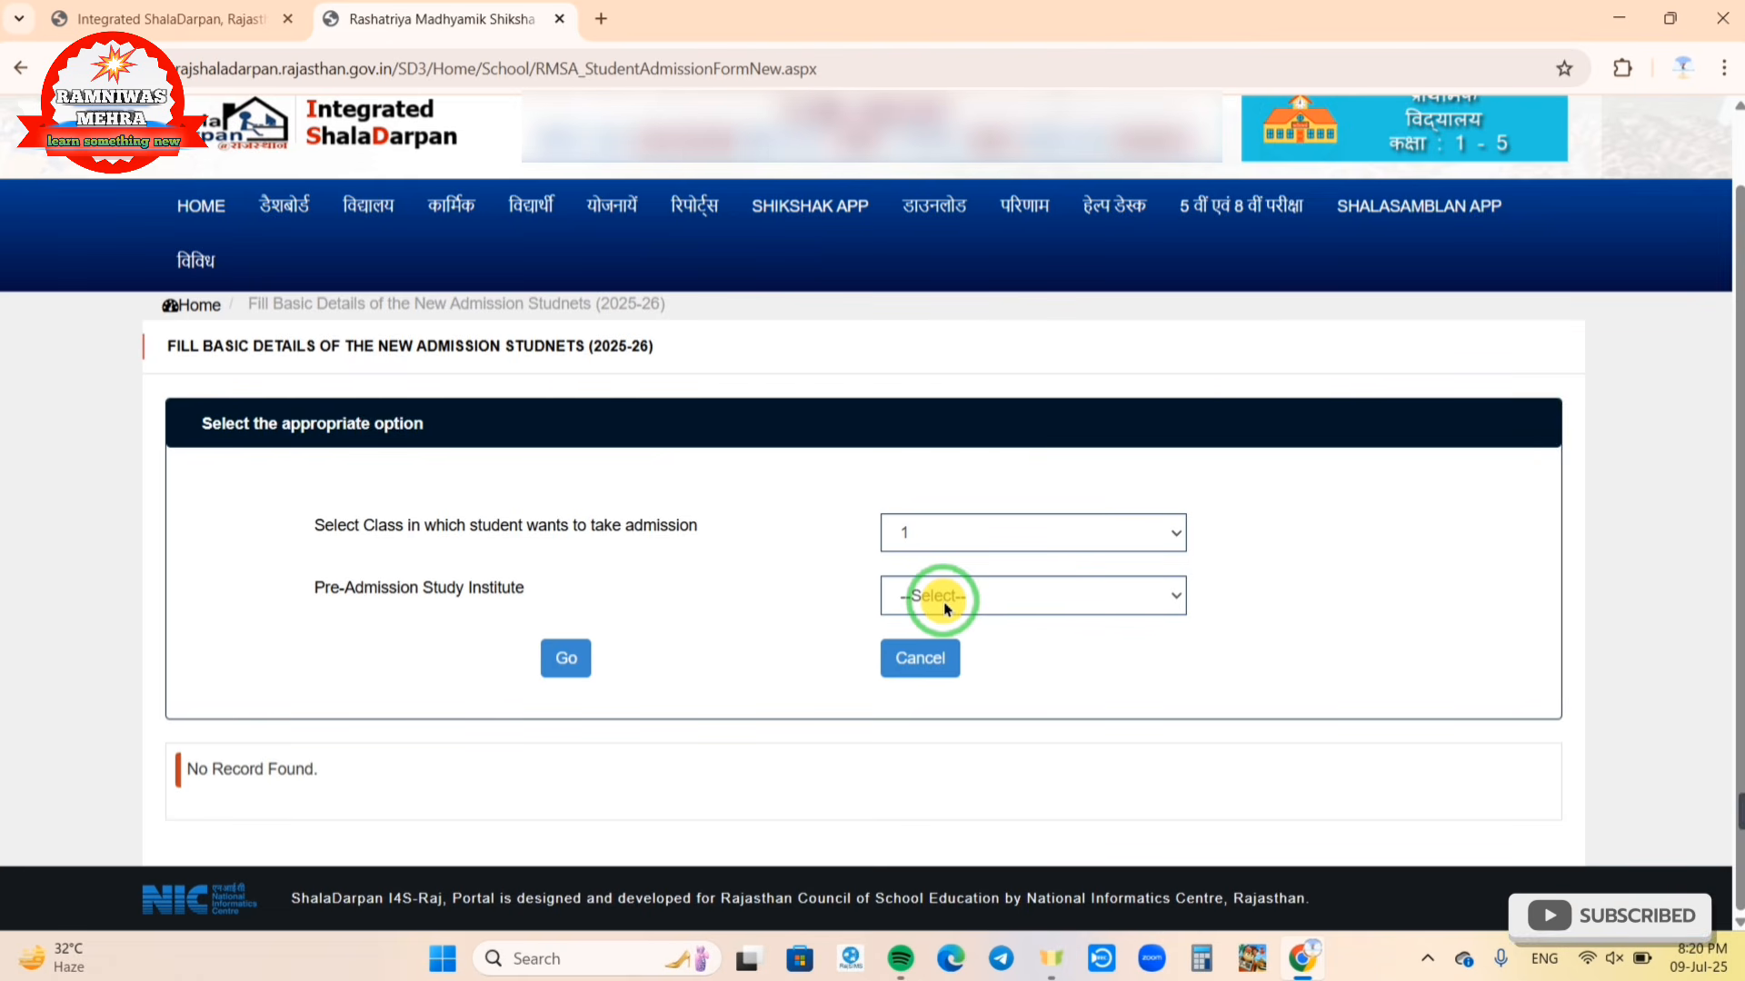
click(956, 604)
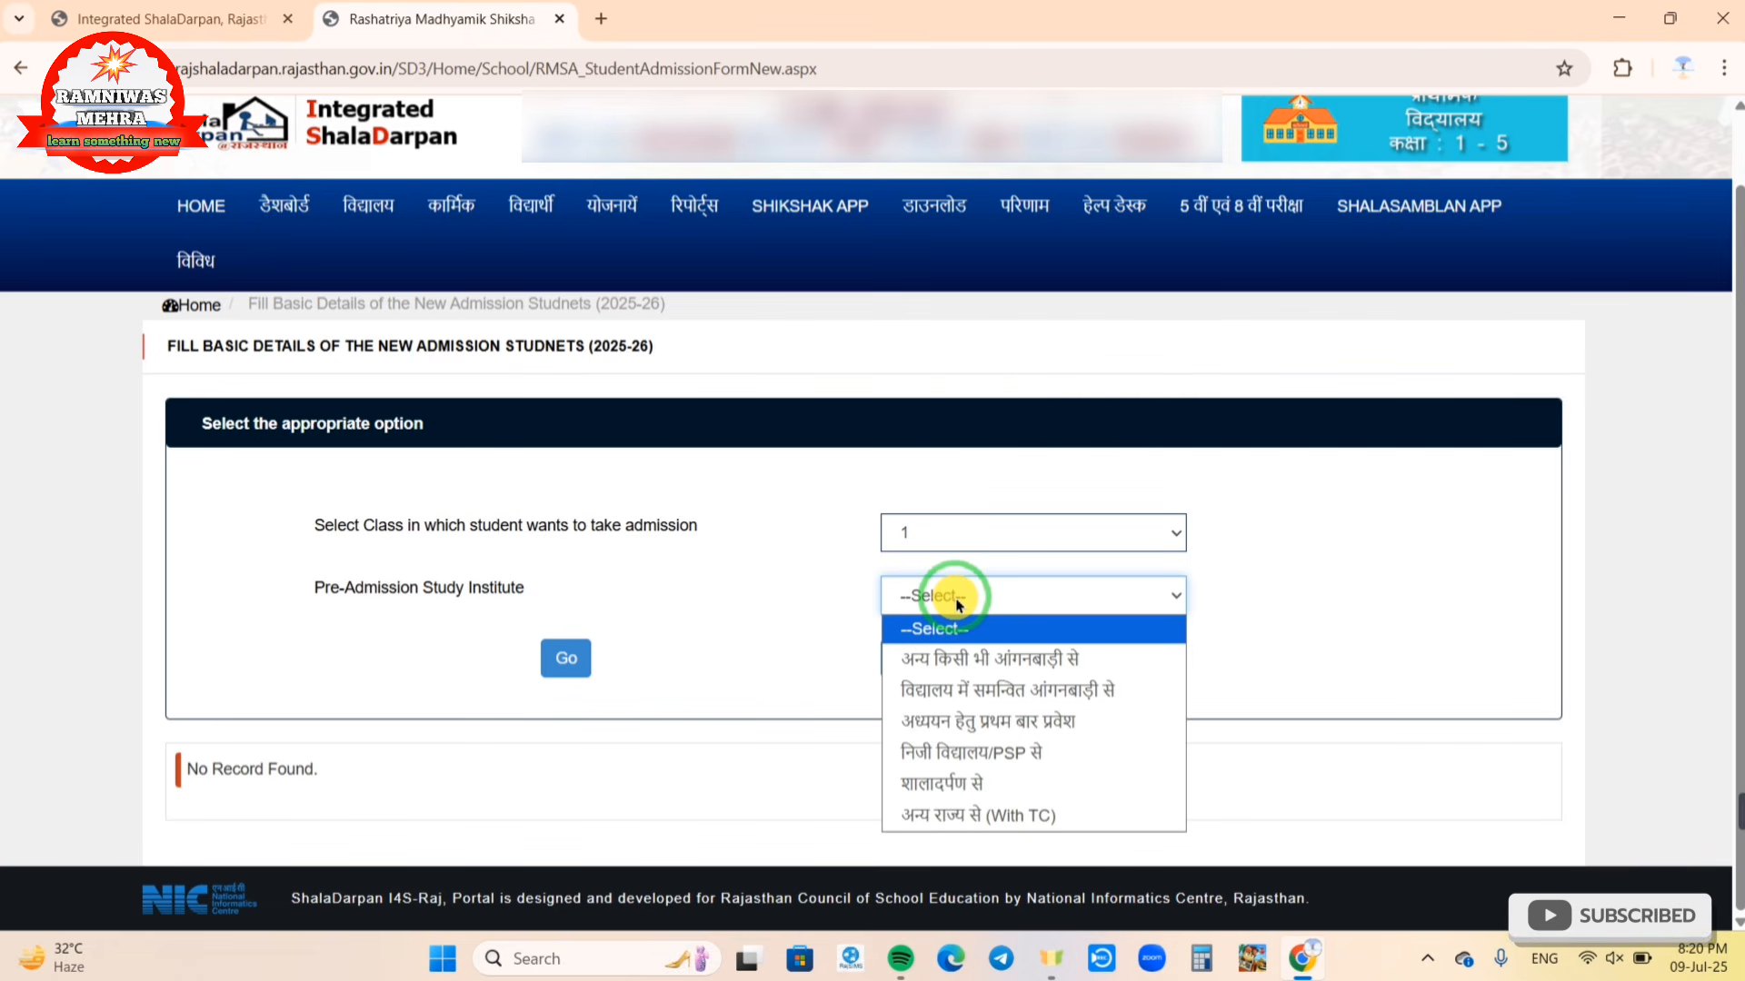
click(954, 698)
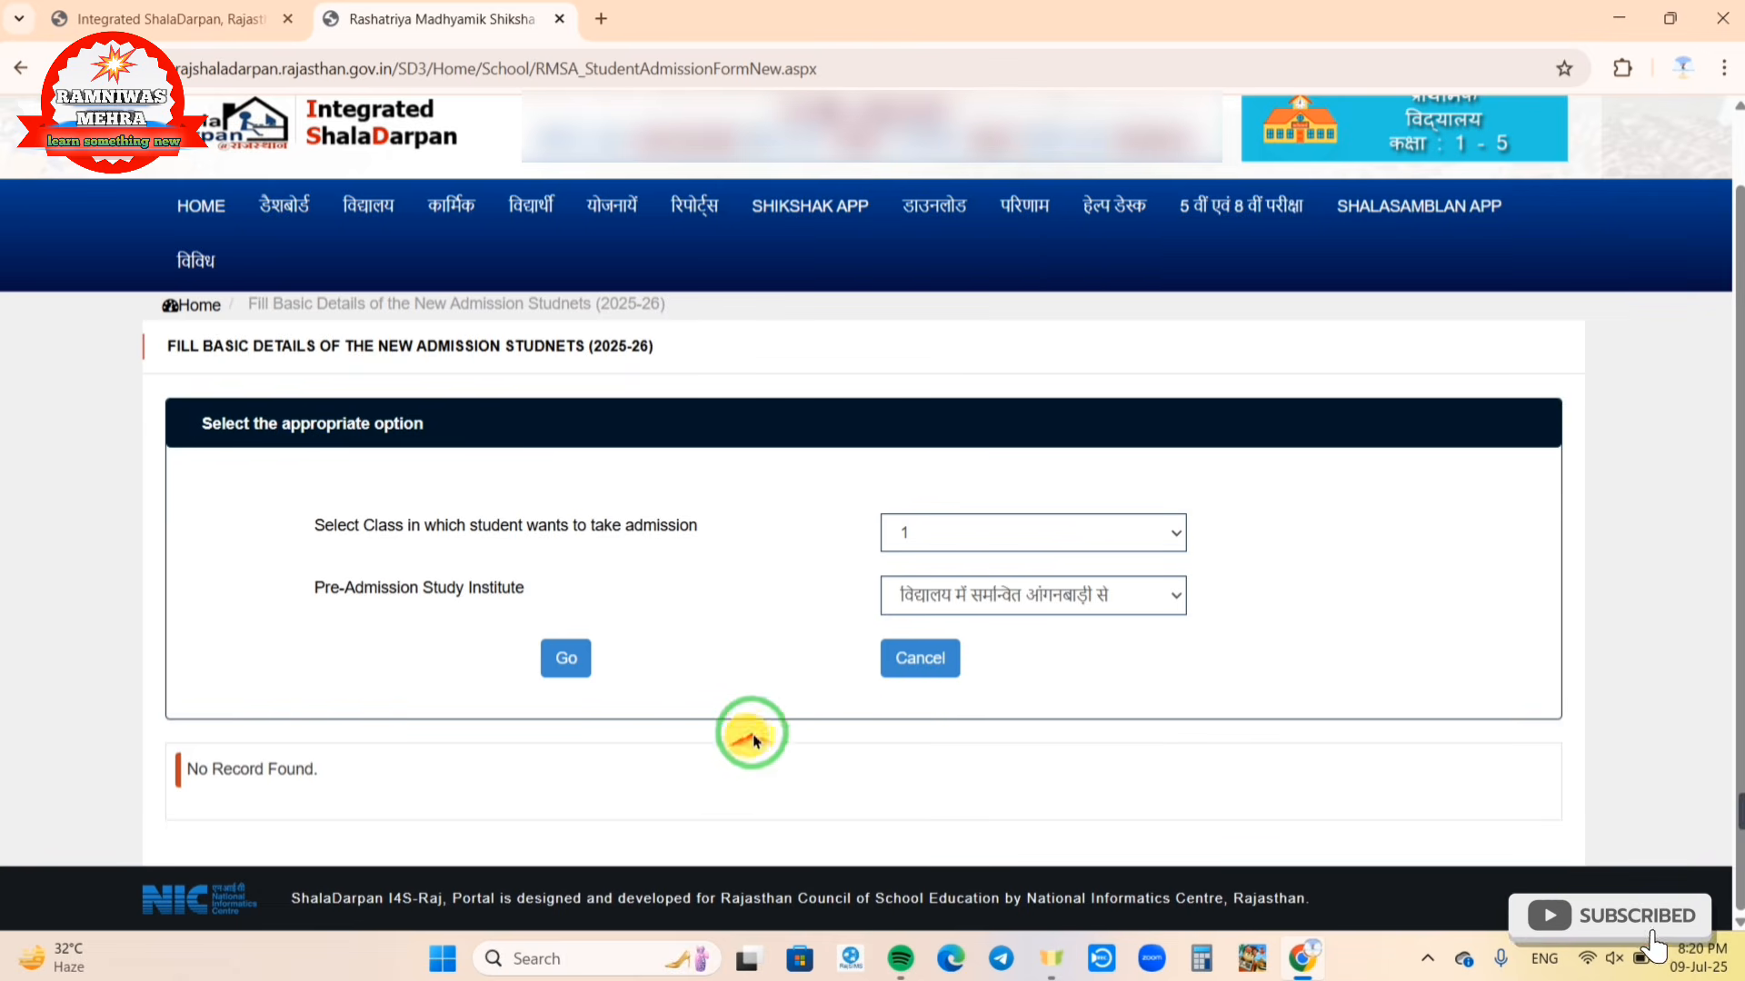
click(583, 673)
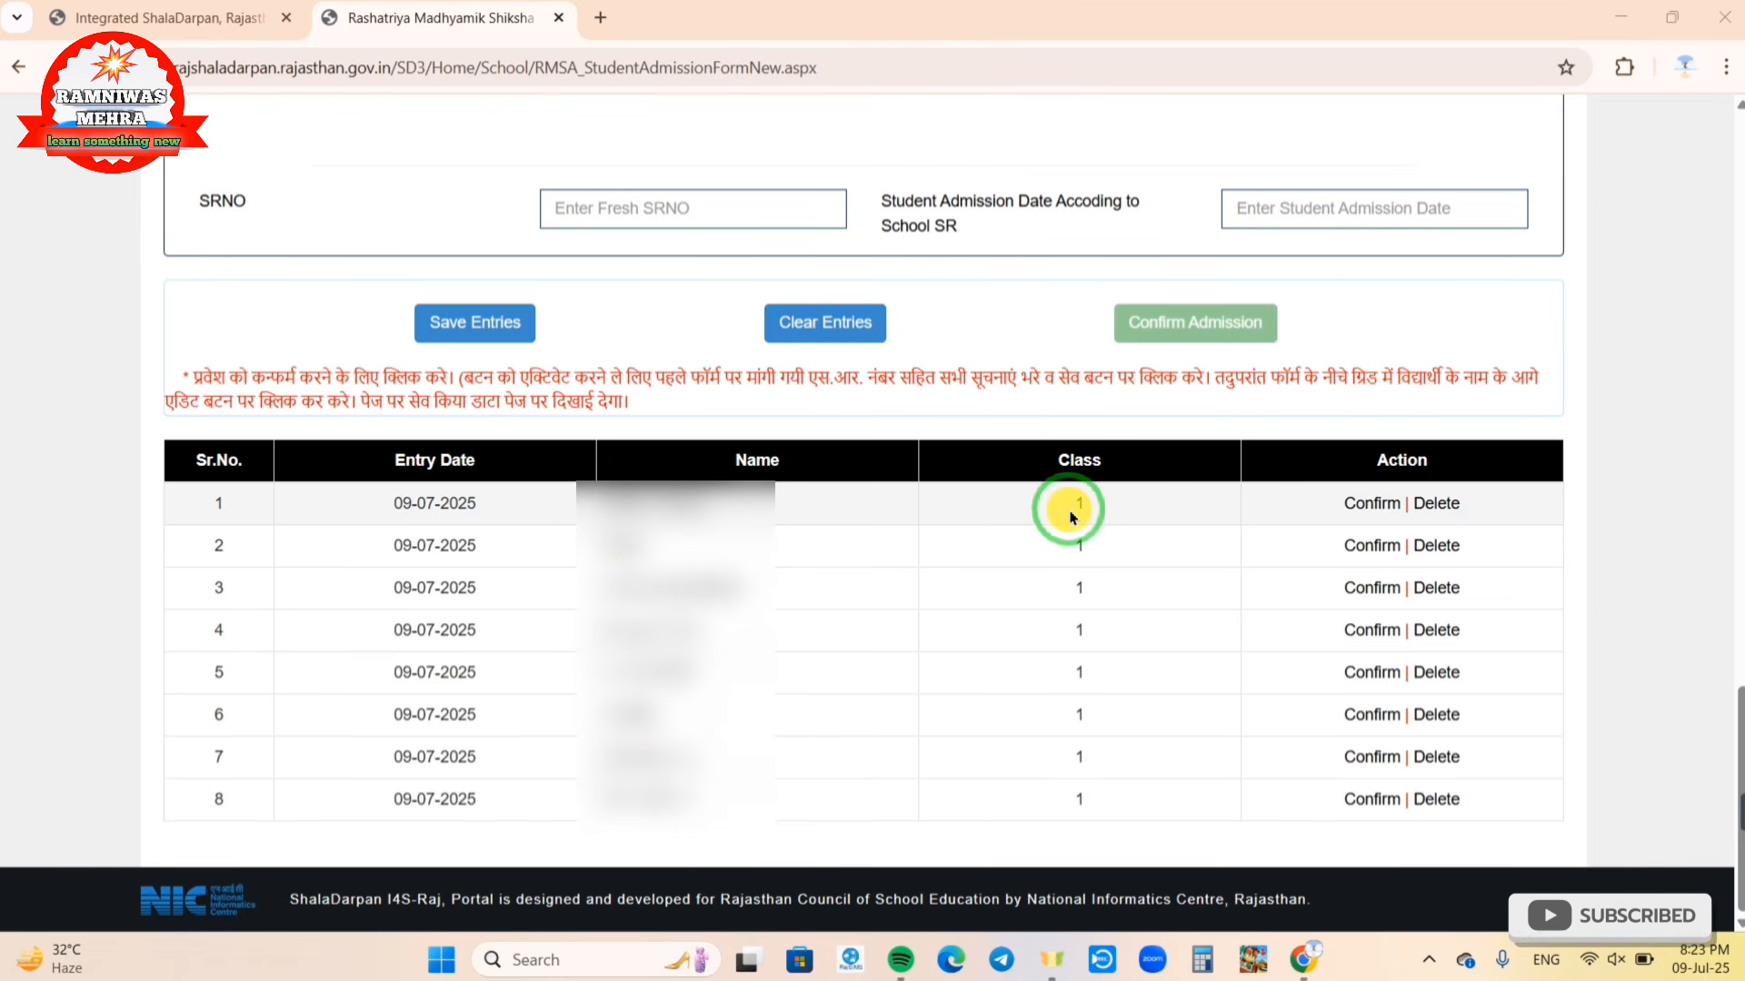
Step: Open the first saved student entry for confirmation and confirm the admission, agreeing to lock the details
click(1372, 504)
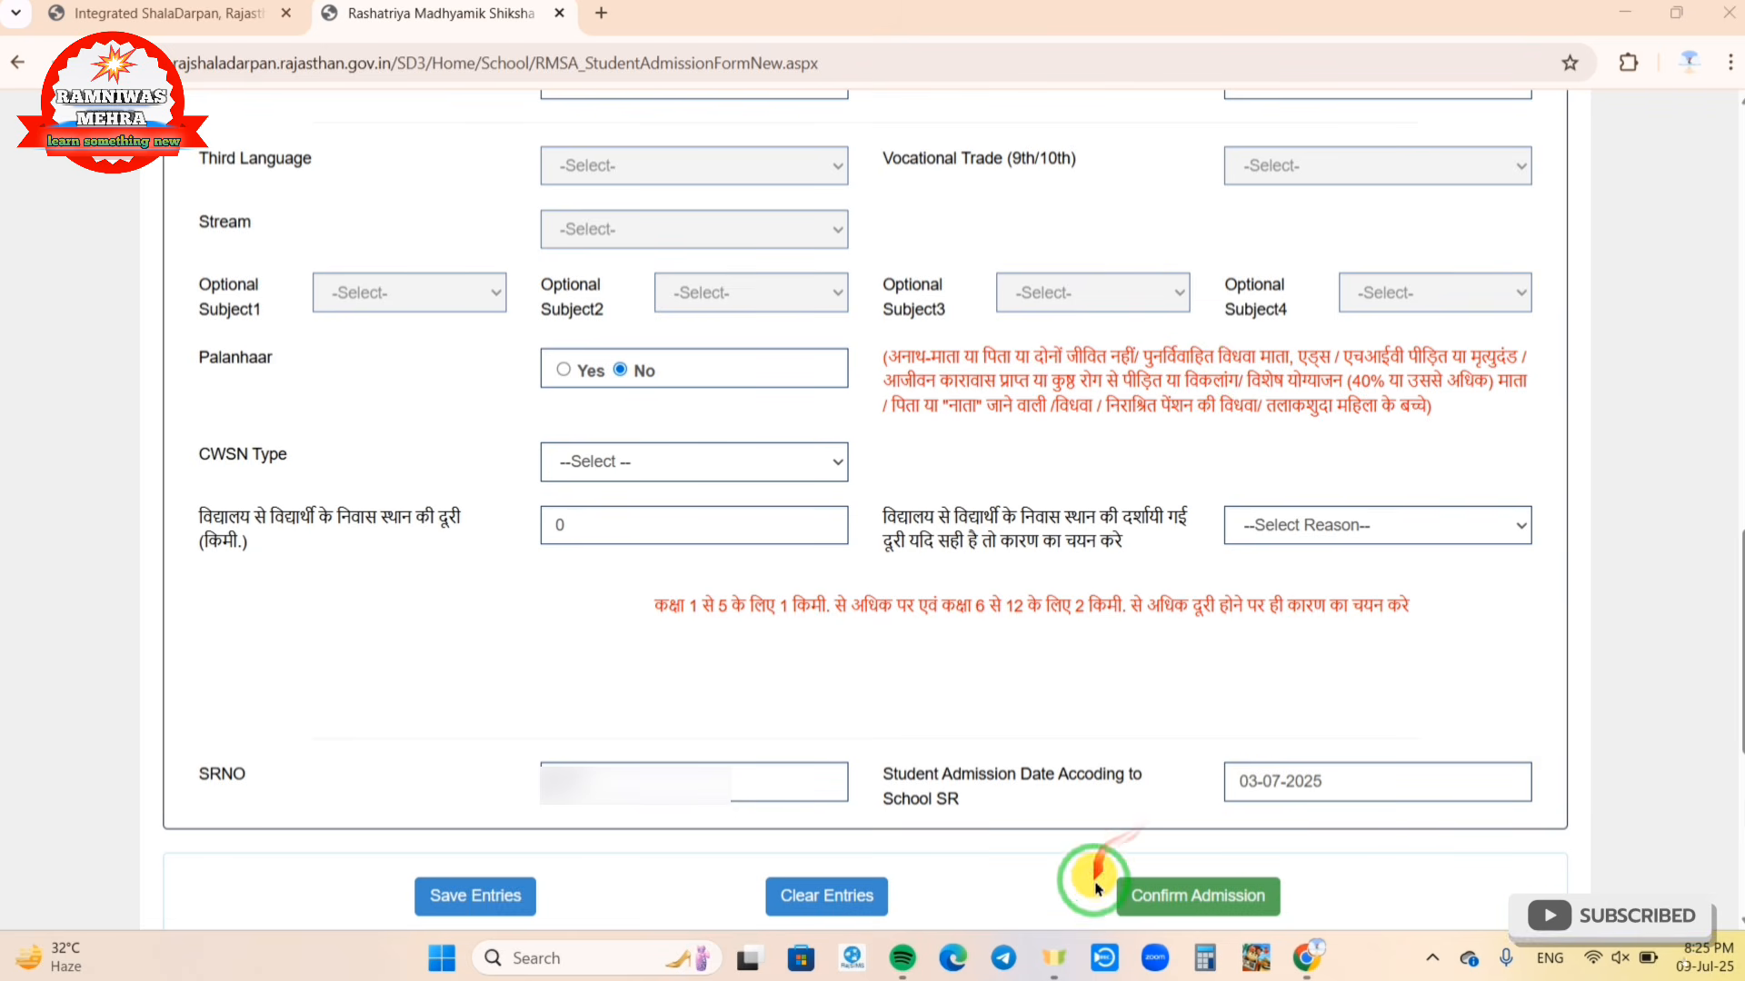
click(1196, 909)
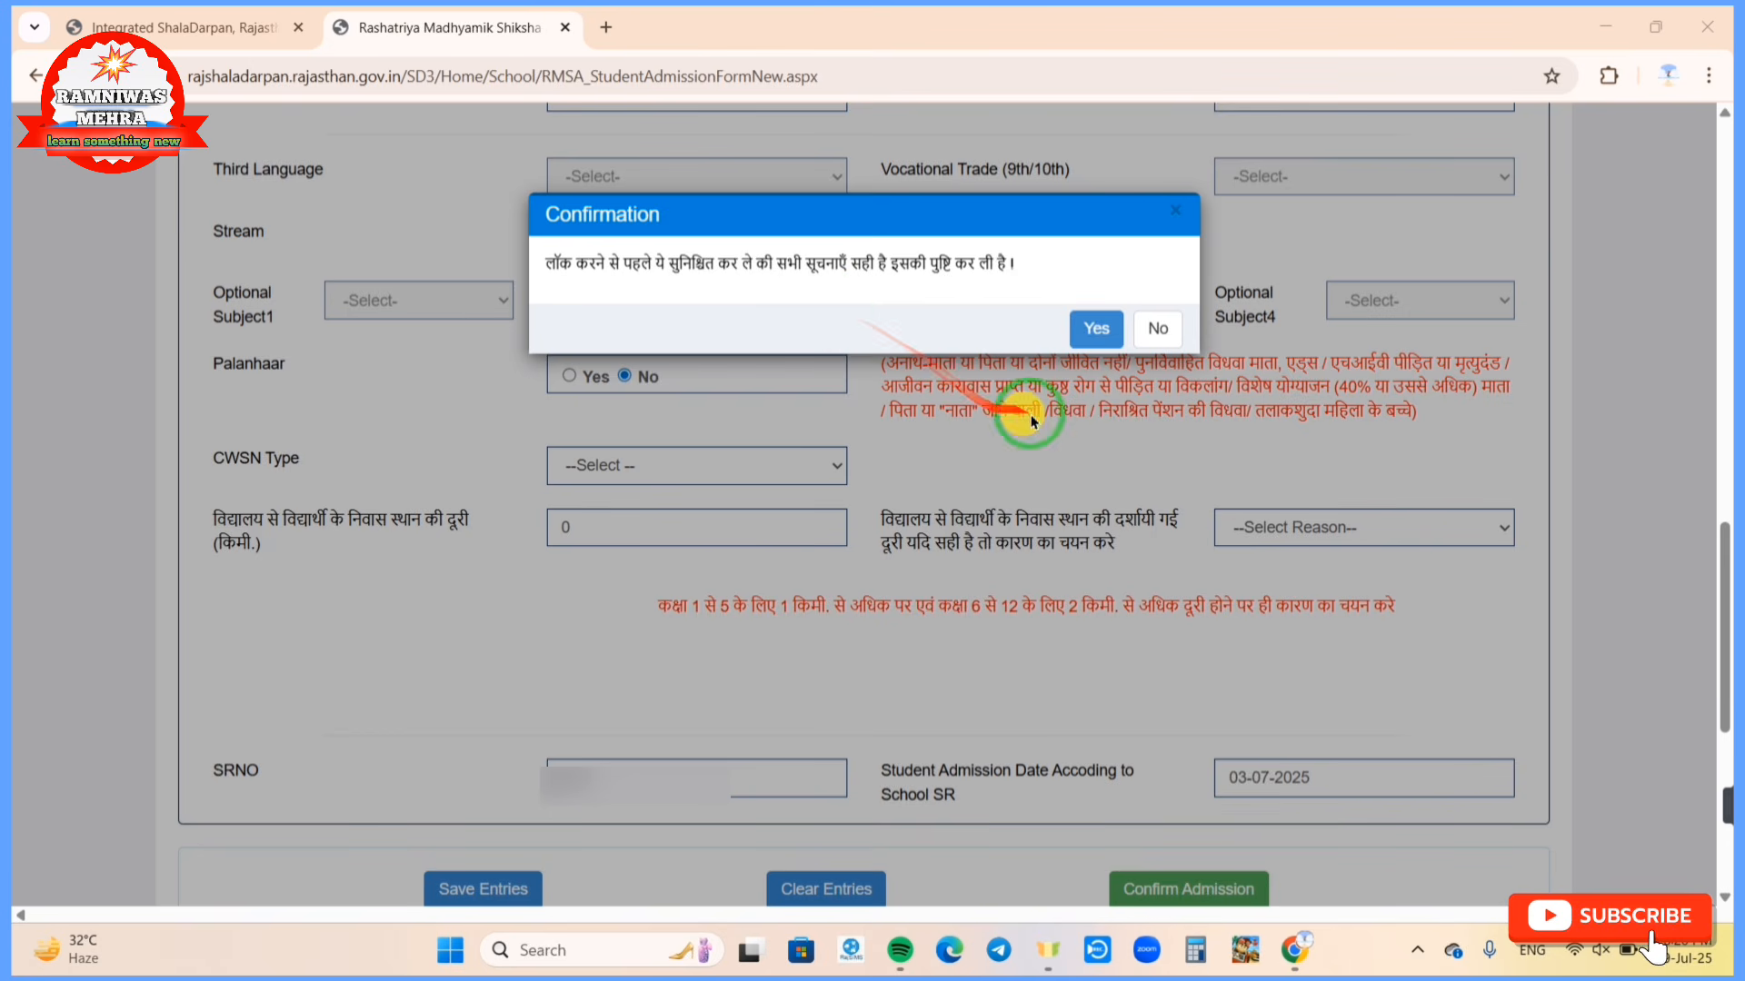
click(1084, 333)
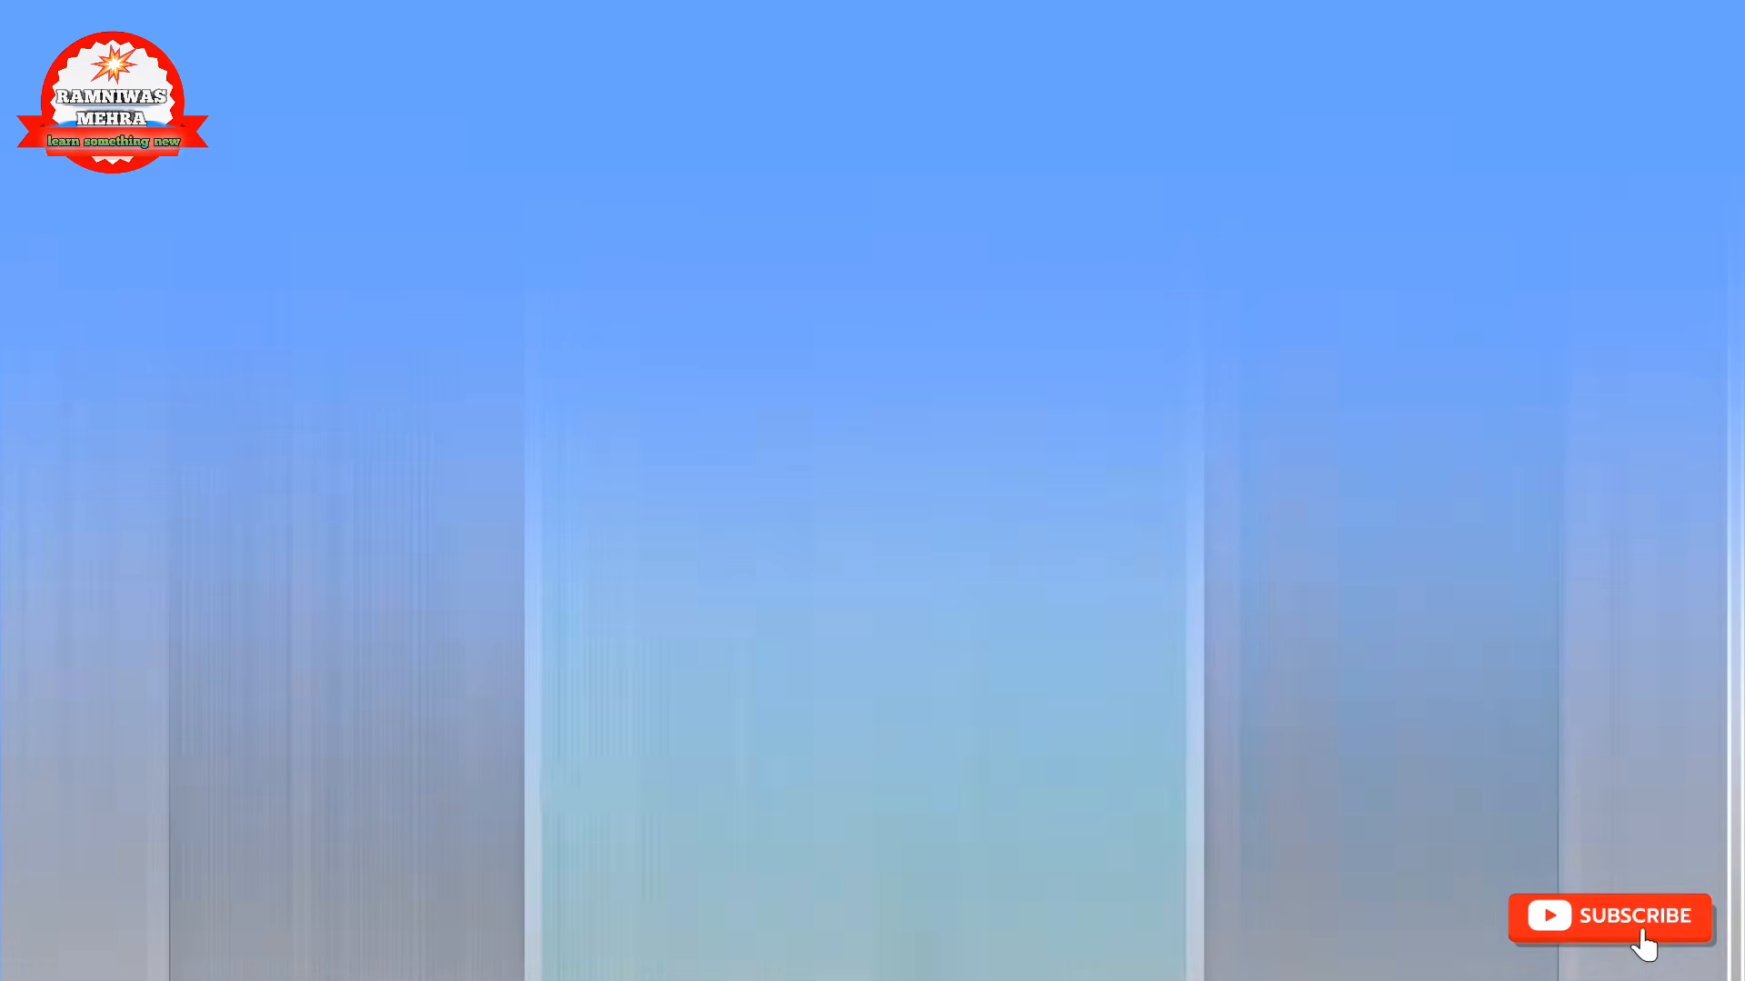